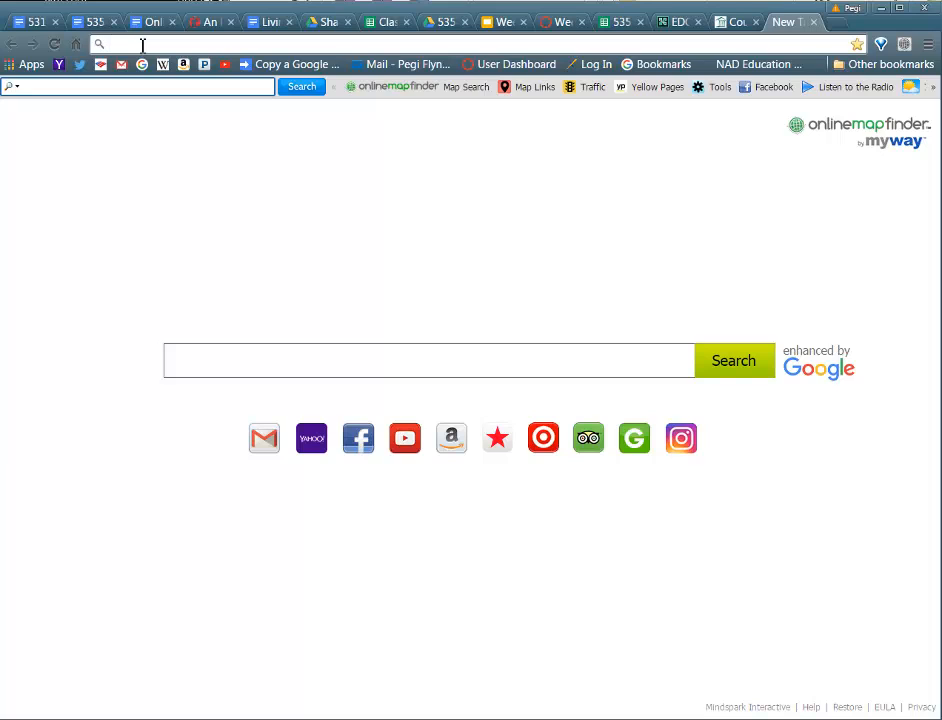
Go to google.com and choose the southern.edu account to work with.
{"action": "type", "text": "google.com"}
{"action": "key", "text": "Return"}
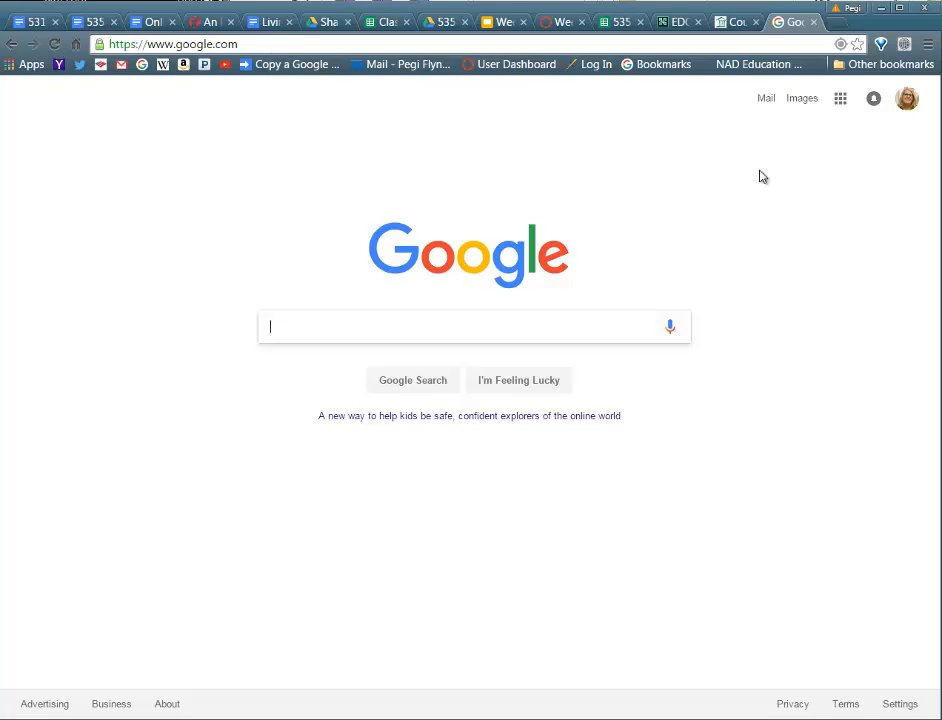
{"action": "left_click", "coordinate": [907, 104]}
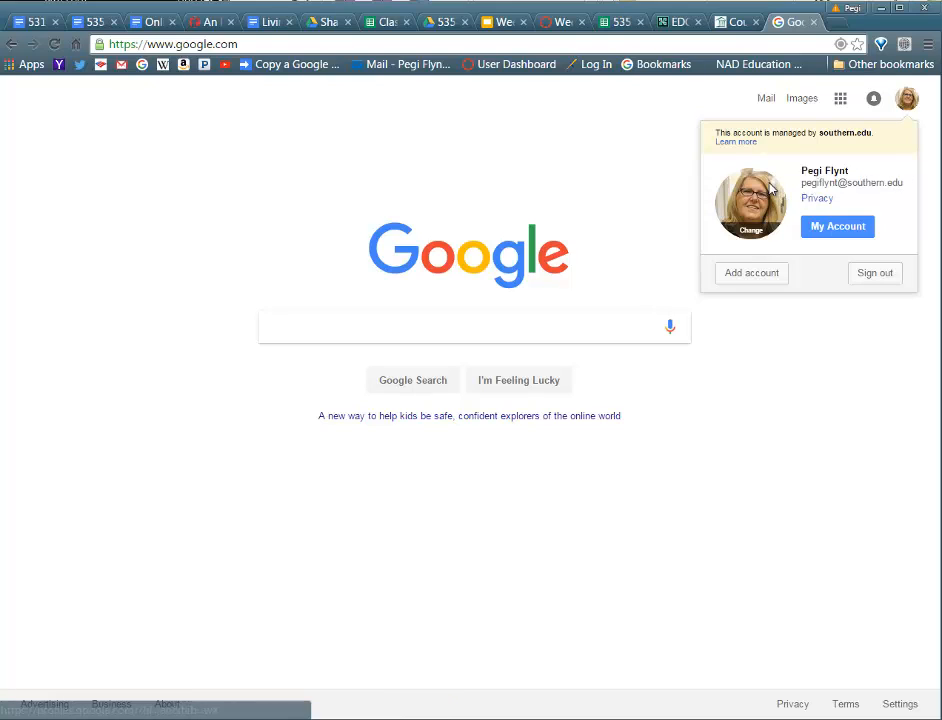
{"action": "left_click", "coordinate": [749, 275]}
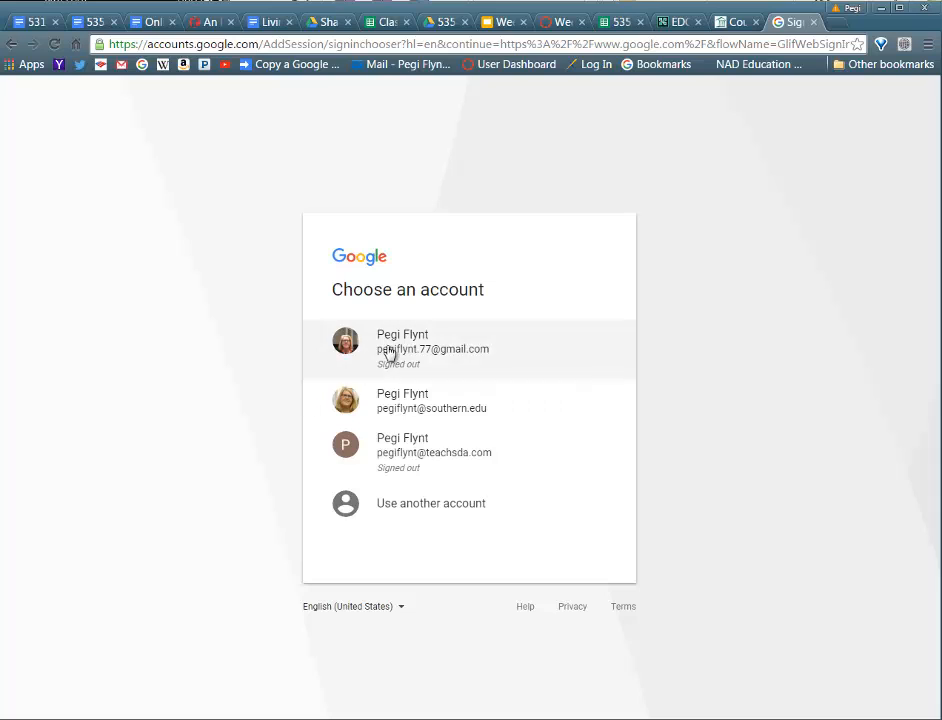
{"action": "left_click", "coordinate": [387, 411]}
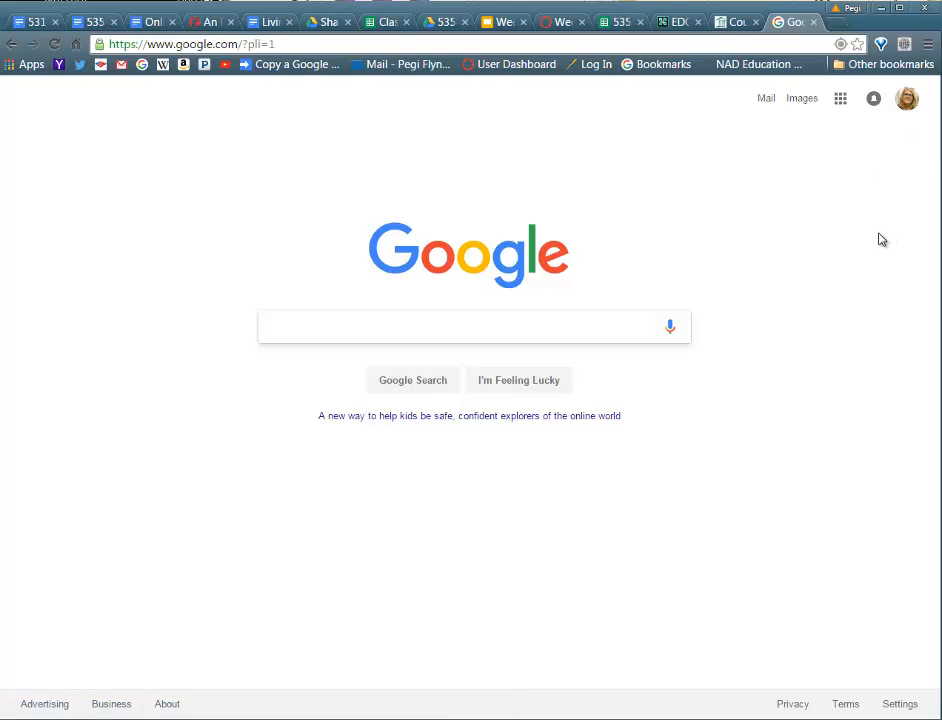
Open Google Drive from the Google home page and expand the My Drive folder tree.
{"action": "left_click", "coordinate": [841, 101]}
{"action": "left_click", "coordinate": [735, 262]}
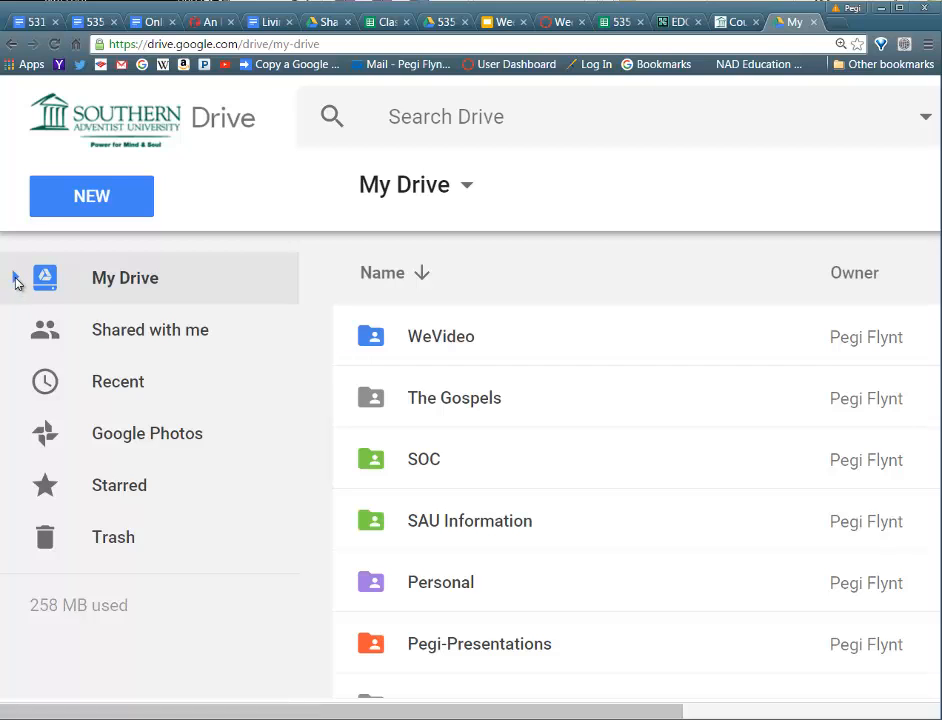
{"action": "left_click", "coordinate": [15, 280]}
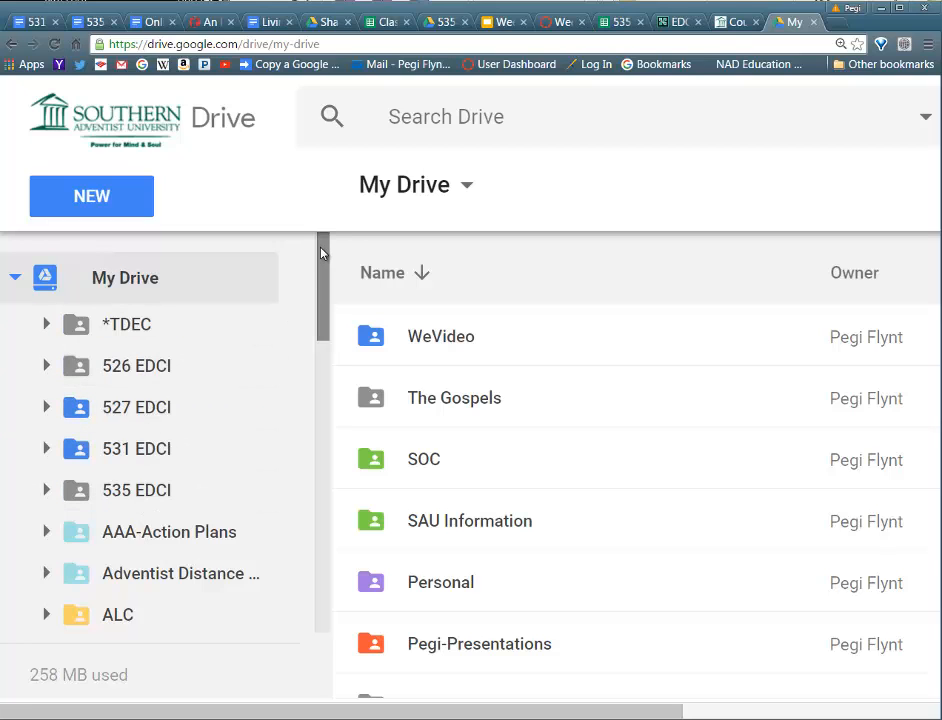
{"action": "mouse_move", "coordinate": [321, 254]}
{"action": "left_mouse_down"}
{"action": "mouse_move", "coordinate": [314, 403]}
{"action": "mouse_move", "coordinate": [320, 431]}
{"action": "mouse_move", "coordinate": [326, 423]}
{"action": "mouse_move", "coordinate": [324, 550]}
{"action": "mouse_move", "coordinate": [316, 354]}
{"action": "mouse_move", "coordinate": [326, 248]}
{"action": "mouse_move", "coordinate": [330, 425]}
{"action": "mouse_move", "coordinate": [335, 342]}
{"action": "mouse_move", "coordinate": [322, 252]}
{"action": "left_mouse_up"}
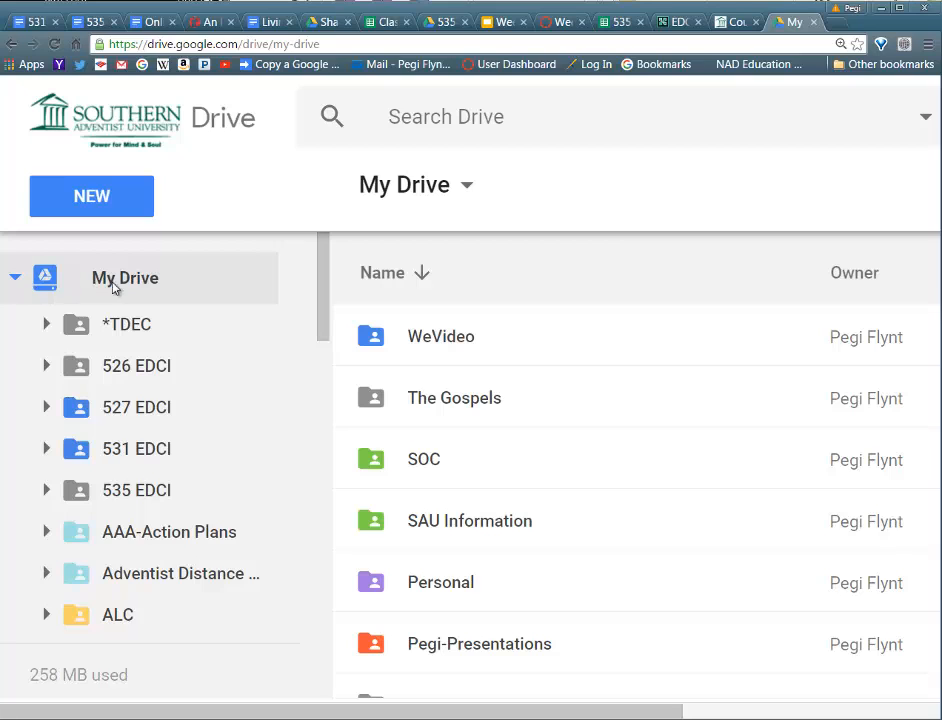
Create a new folder in My Drive, named with the course participant's surname followed by "535 S17".
{"action": "left_click", "coordinate": [100, 205]}
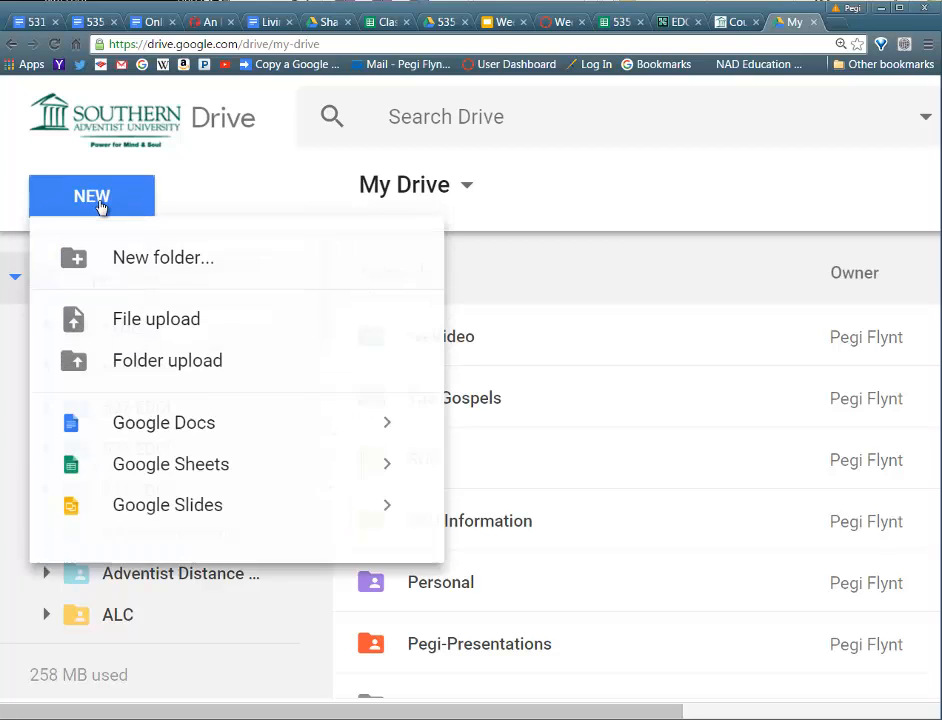
{"action": "left_click", "coordinate": [147, 268]}
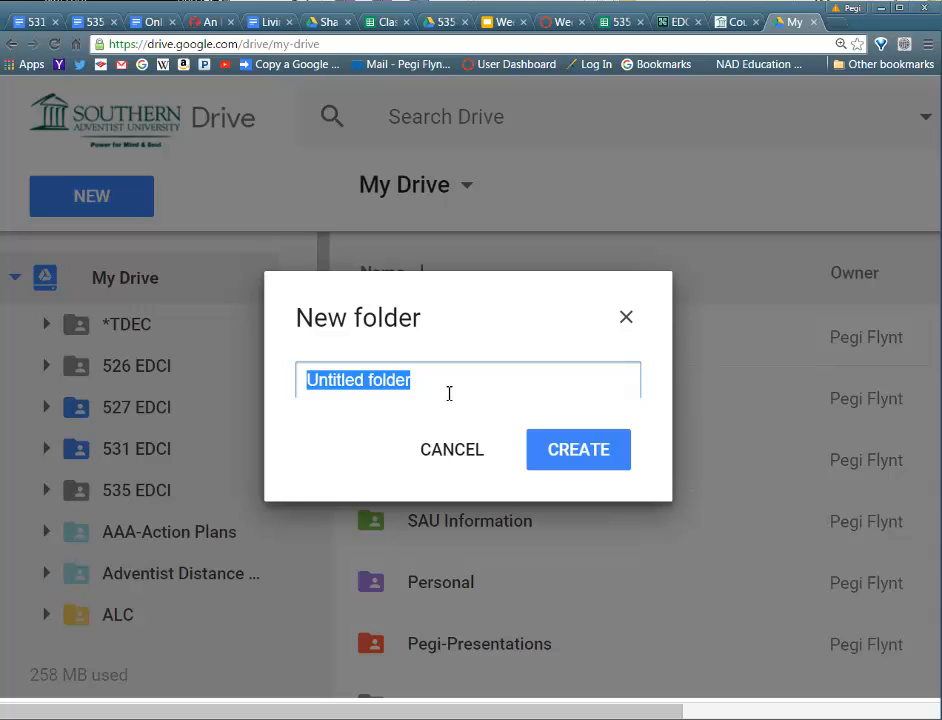
{"action": "type", "text": "Flynt 535"}
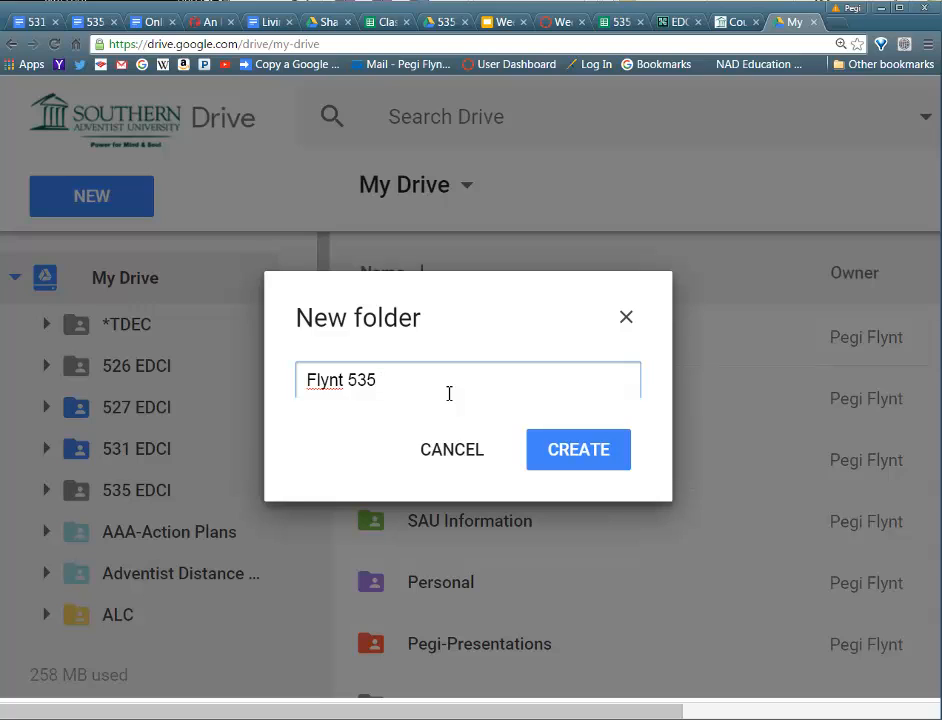
{"action": "type", "text": "S17"}
{"action": "left_click", "coordinate": [591, 452]}
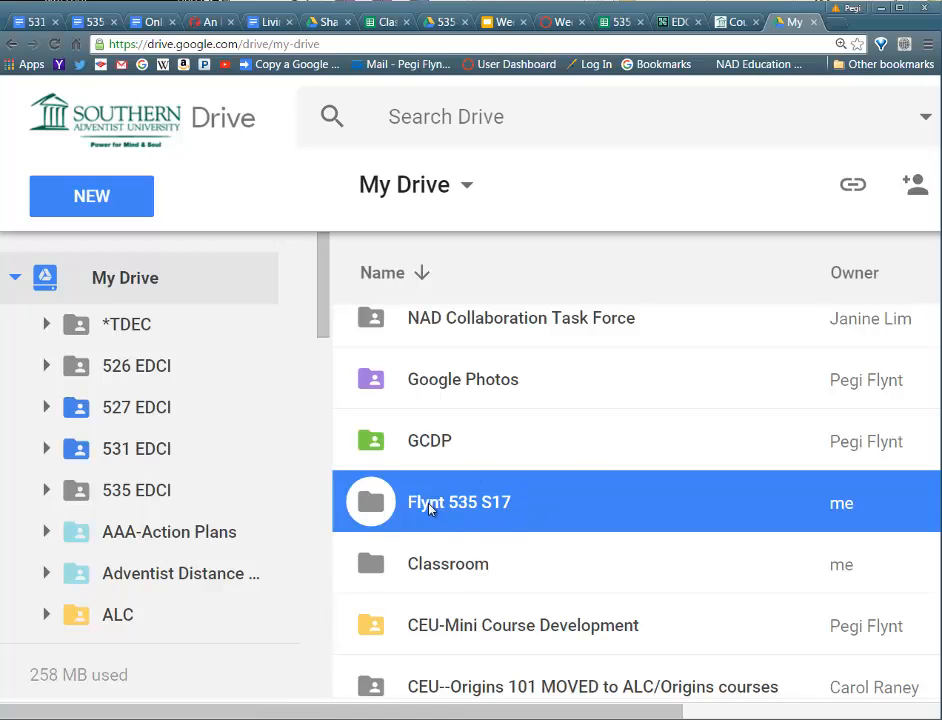
Move the student's Relevant Bible Passages and Micro Outreach documents from My Drive into the Past Semesters folder of 535 EDCI.
{"action": "left_click_drag", "start_coordinate": [431, 505], "coordinate": [484, 499]}
{"action": "scroll", "coordinate": [505, 476], "scroll_direction": "down", "scroll_amount": 10}
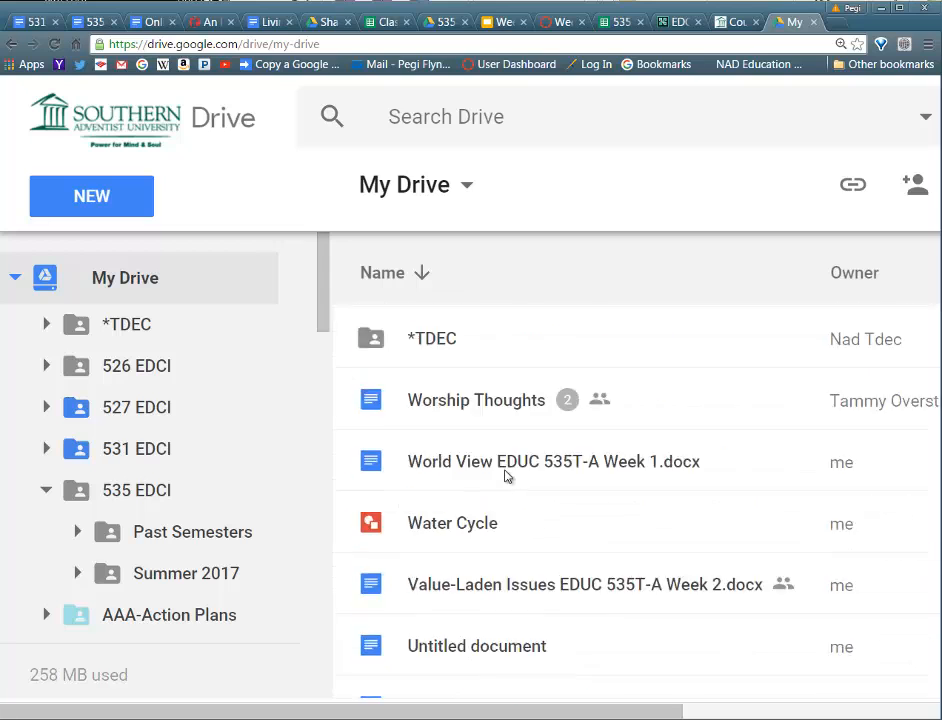
{"action": "scroll", "coordinate": [505, 479], "scroll_direction": "down", "scroll_amount": 5}
{"action": "scroll", "coordinate": [511, 553], "scroll_direction": "up", "scroll_amount": 4}
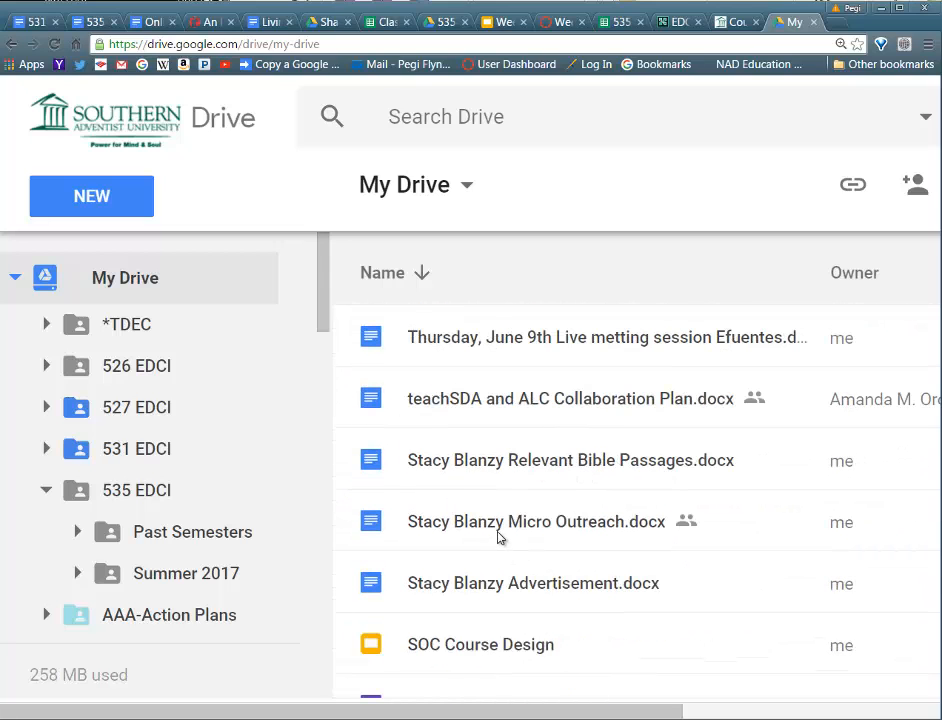
{"action": "scroll", "coordinate": [500, 537], "scroll_direction": "up", "scroll_amount": 1}
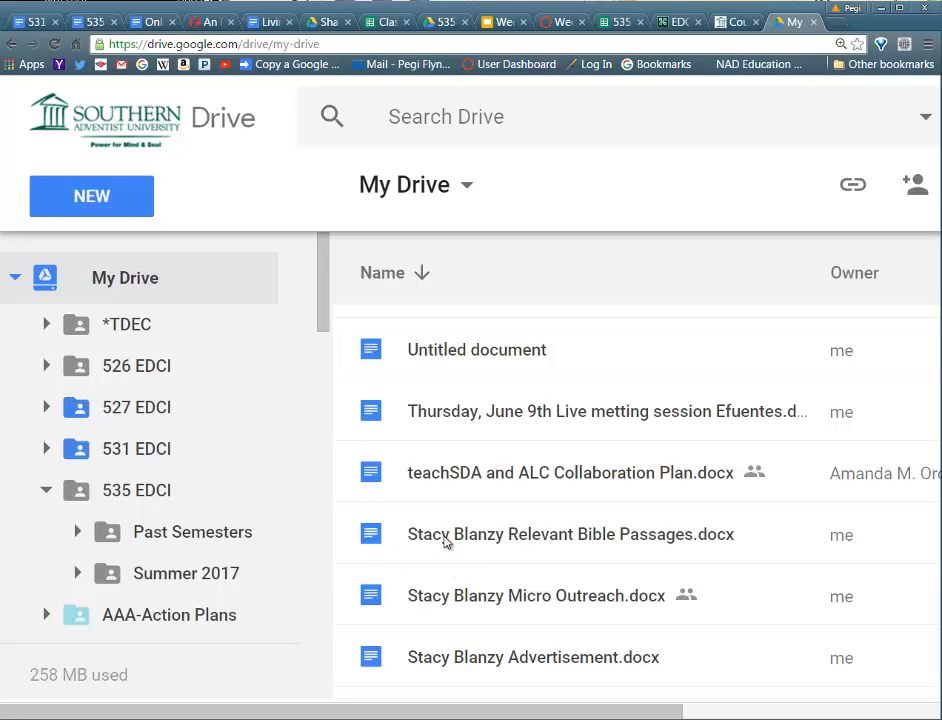
{"action": "left_click_drag", "start_coordinate": [445, 541], "coordinate": [183, 469]}
{"action": "left_click", "coordinate": [780, 464]}
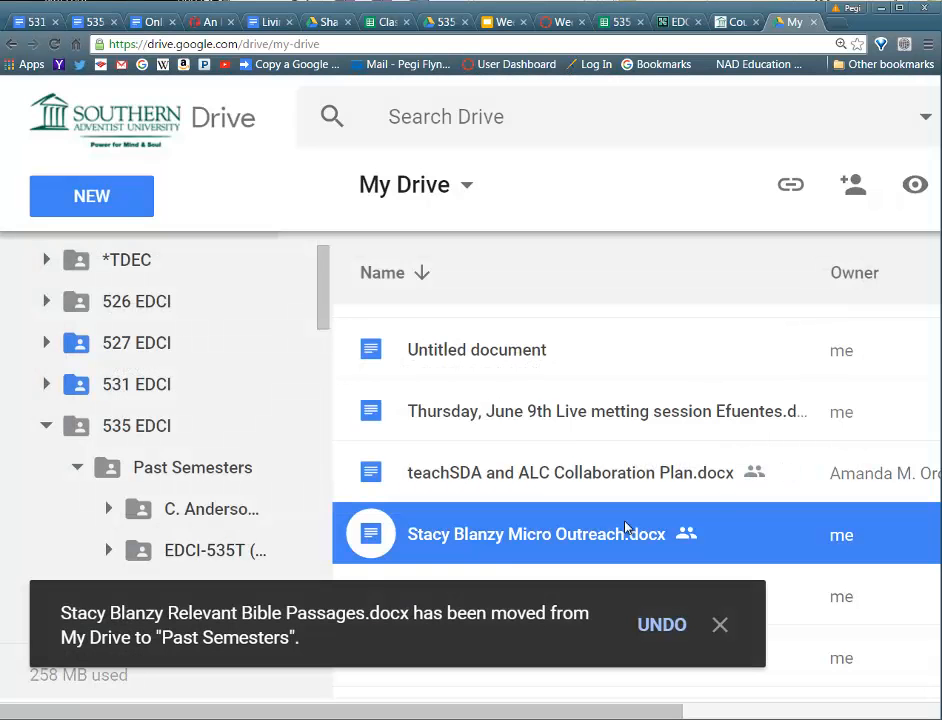
{"action": "left_click_drag", "start_coordinate": [492, 541], "coordinate": [224, 482]}
{"action": "left_click", "coordinate": [761, 468]}
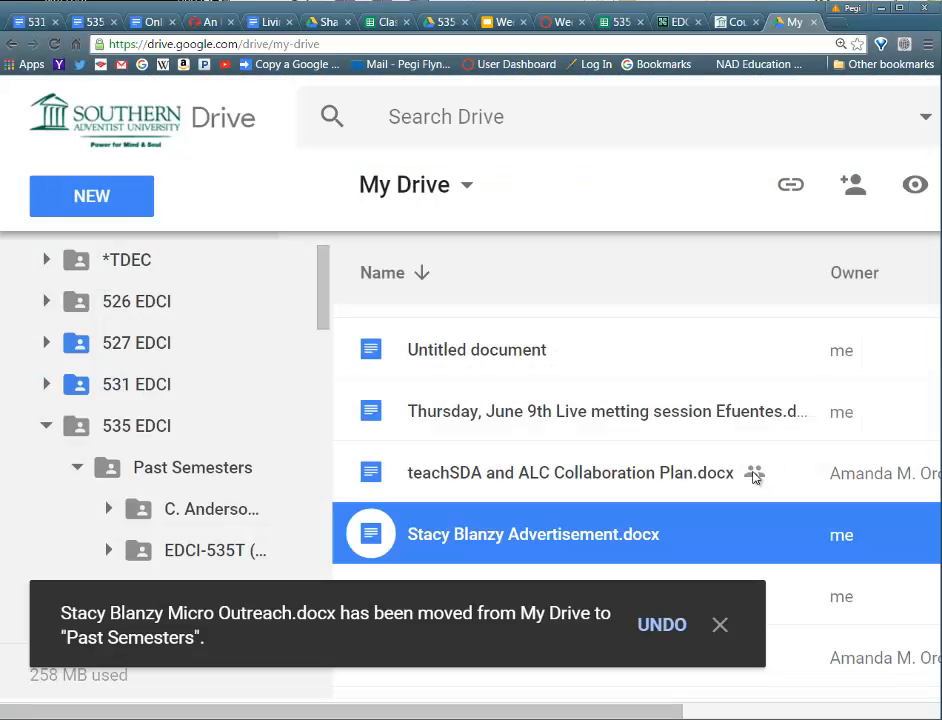
{"action": "scroll", "coordinate": [622, 519], "scroll_direction": "up", "scroll_amount": 10}
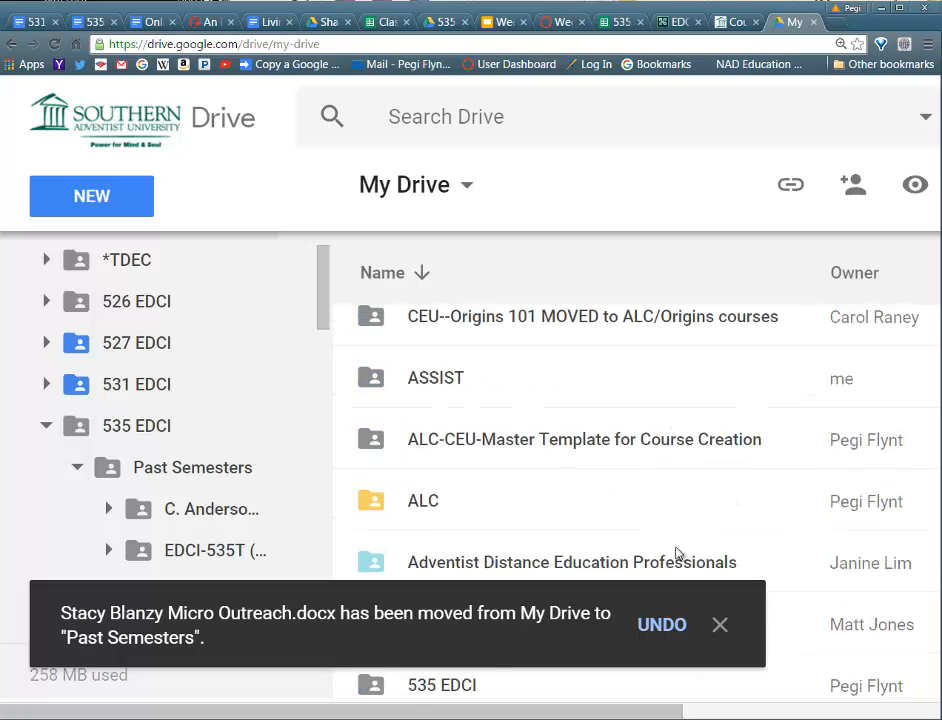
{"action": "left_click", "coordinate": [721, 625]}
Open the sharing settings of the new 535 S17 folder.
{"action": "scroll", "coordinate": [540, 552], "scroll_direction": "up", "scroll_amount": 7}
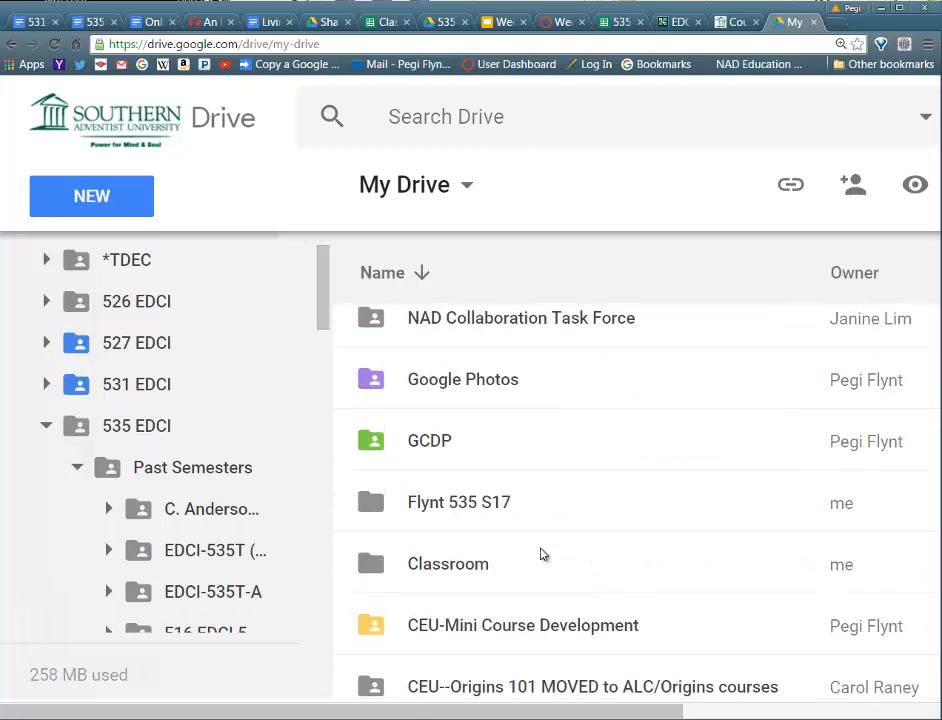
{"action": "scroll", "coordinate": [540, 553], "scroll_direction": "up", "scroll_amount": 3}
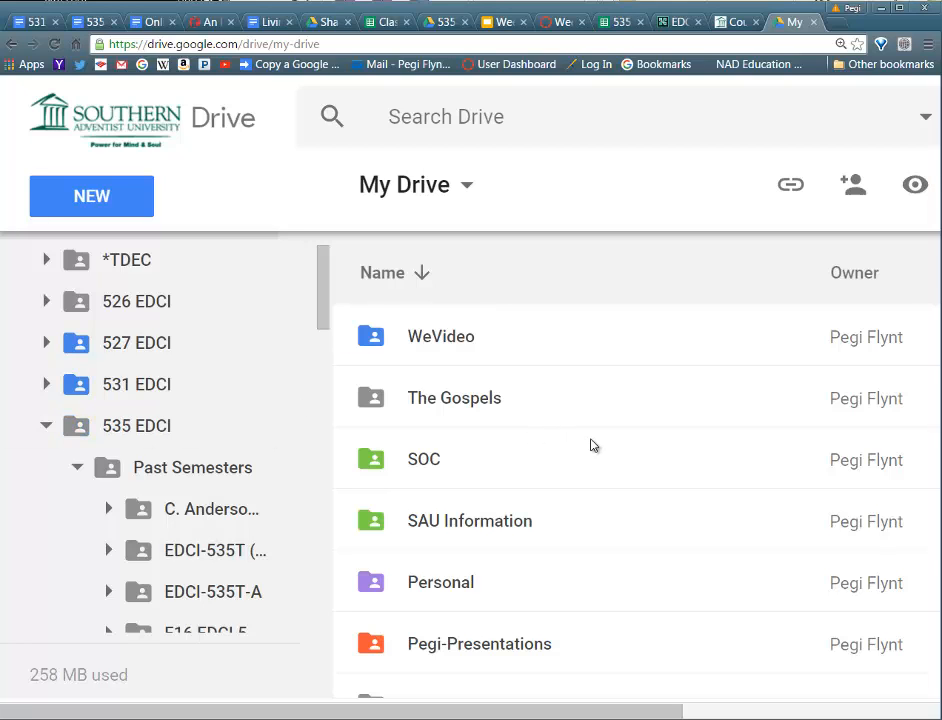
{"action": "scroll", "coordinate": [592, 444], "scroll_direction": "down", "scroll_amount": 2}
{"action": "scroll", "coordinate": [592, 444], "scroll_direction": "down", "scroll_amount": 7}
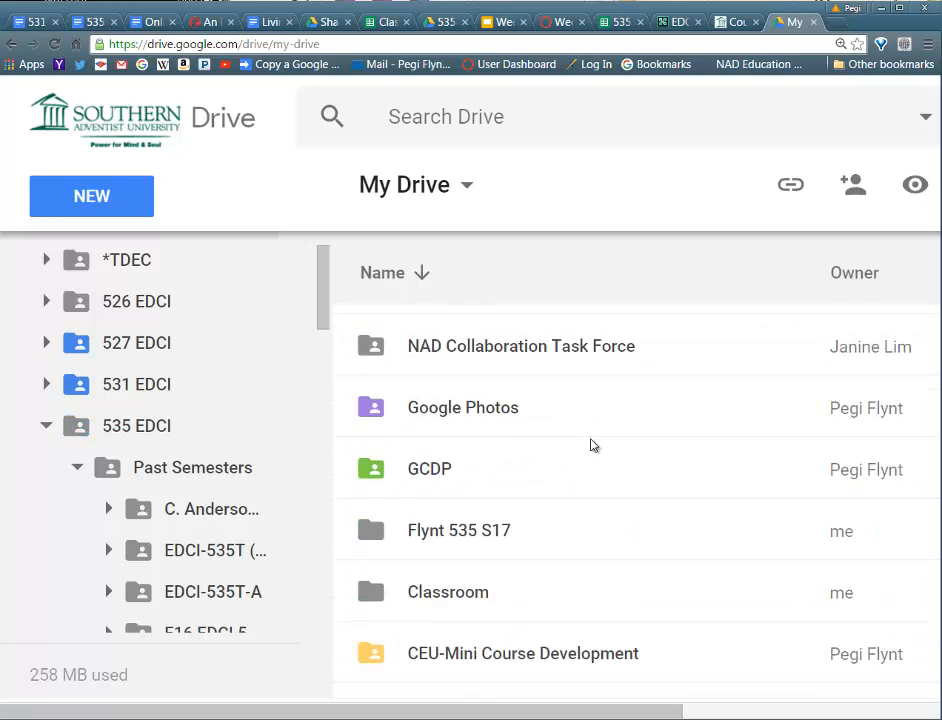
{"action": "right_click", "coordinate": [464, 535]}
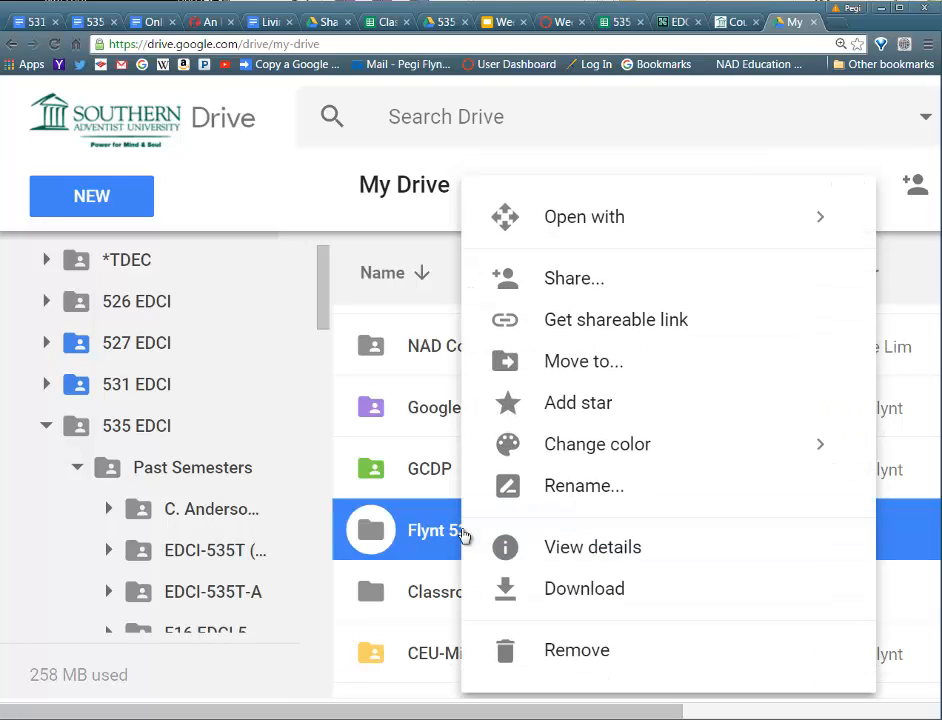
{"action": "left_click", "coordinate": [557, 282]}
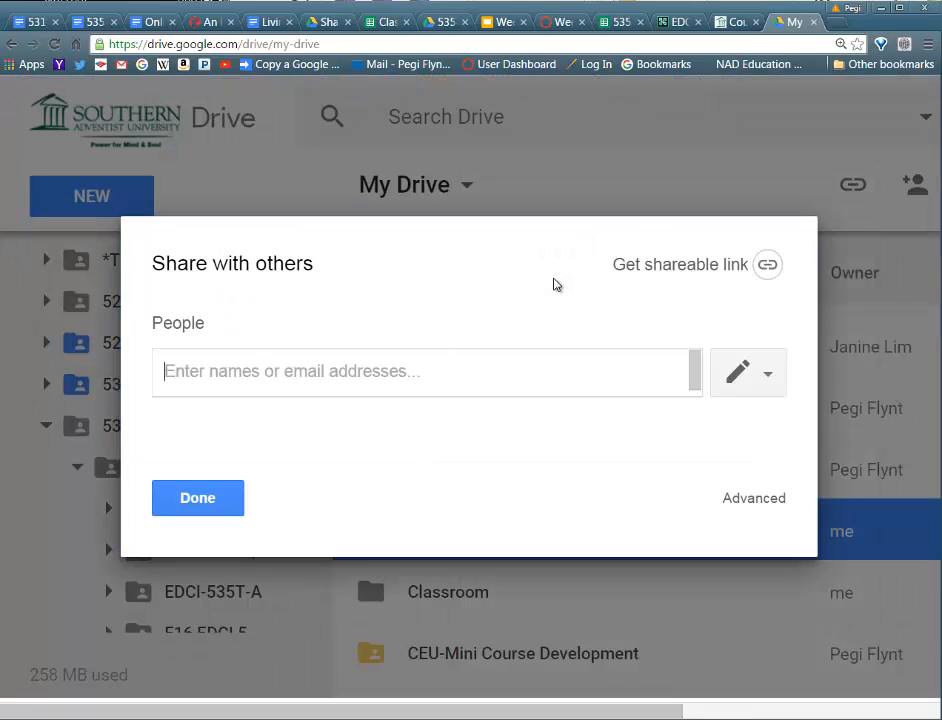
Add the instructor's southern.edu contact as a person to share with and set the access to Can view only.
{"action": "type", "text": "peg"}
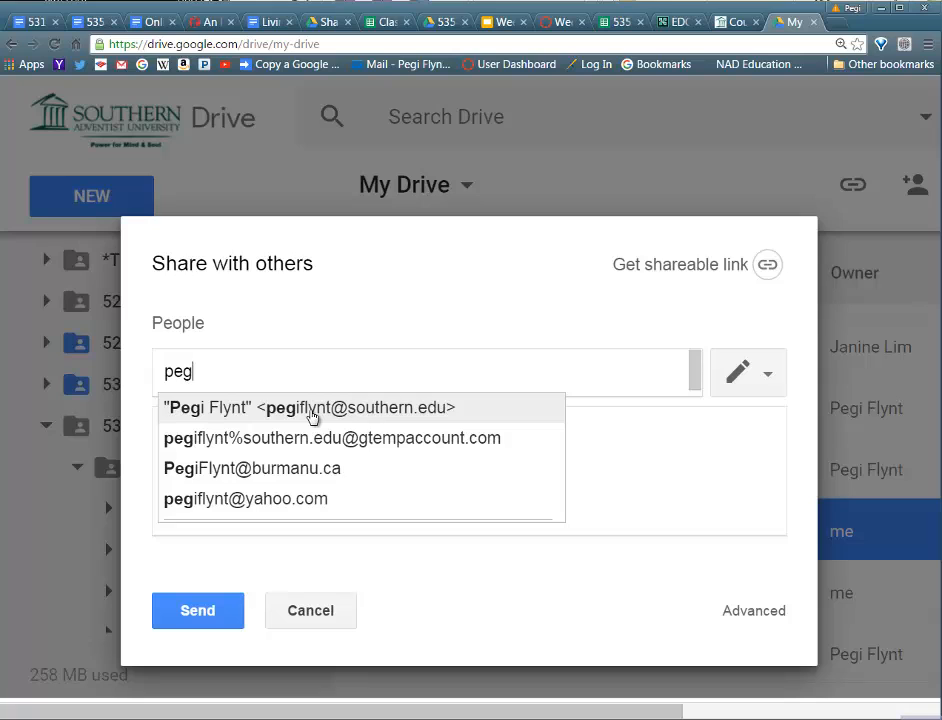
{"action": "left_click", "coordinate": [312, 416]}
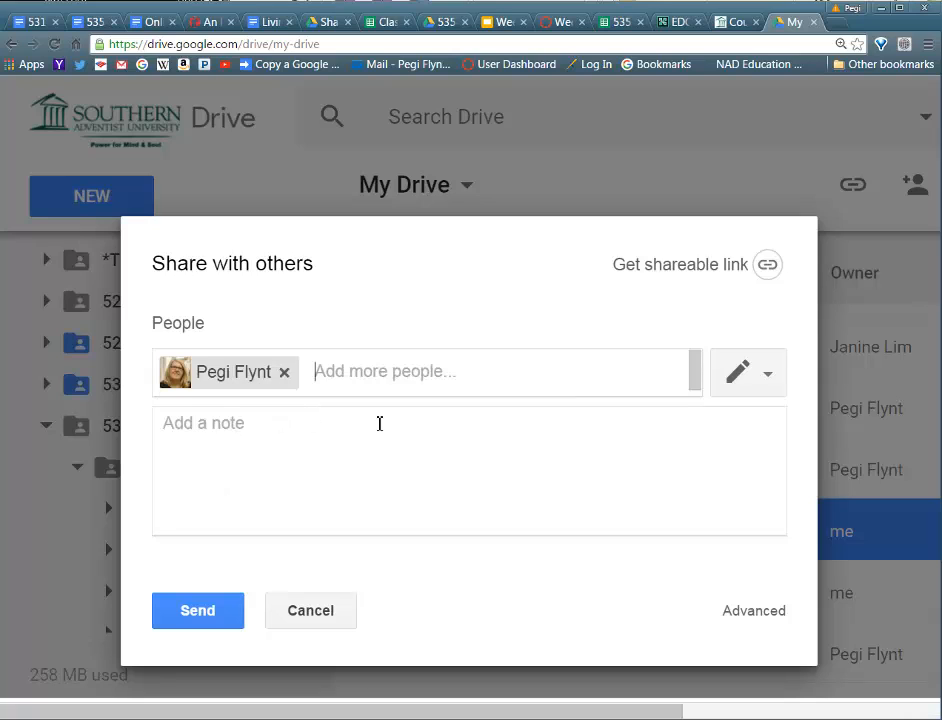
{"action": "left_click", "coordinate": [768, 378]}
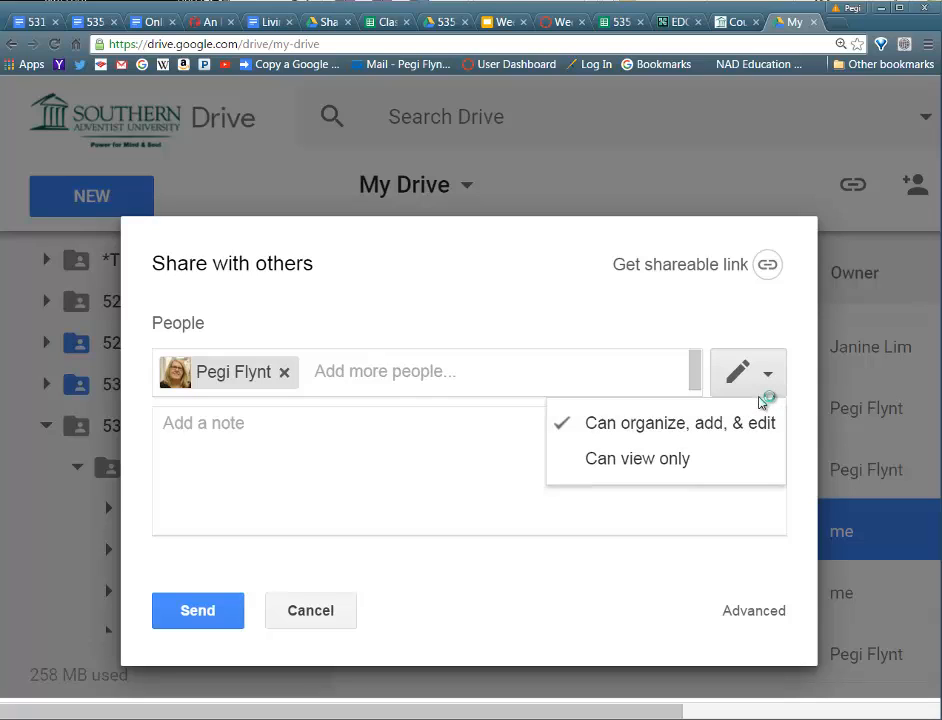
{"action": "left_click", "coordinate": [769, 378]}
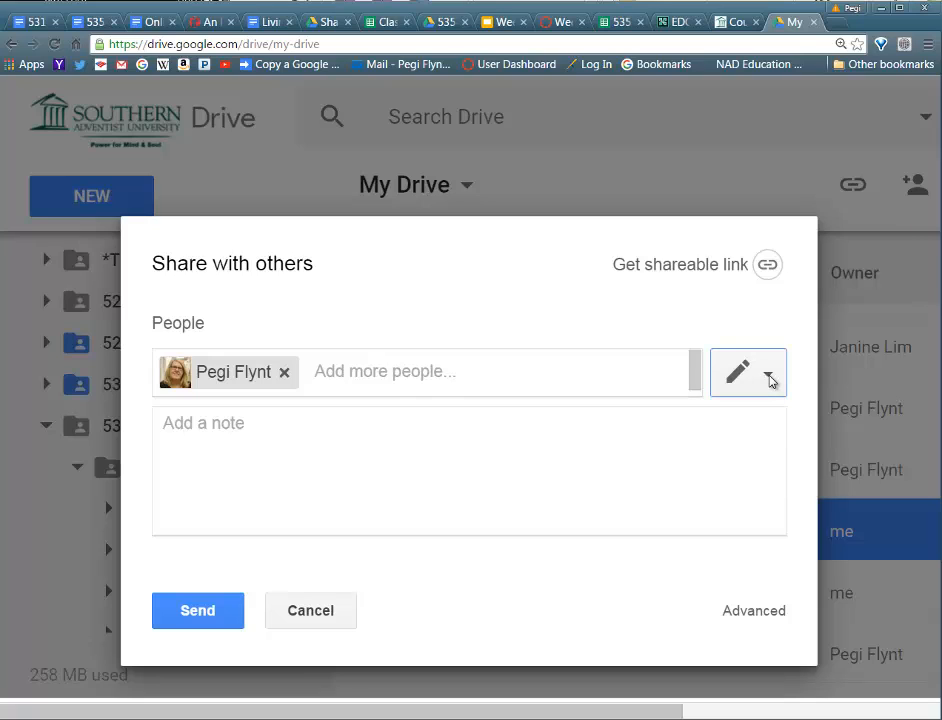
{"action": "left_click", "coordinate": [769, 378]}
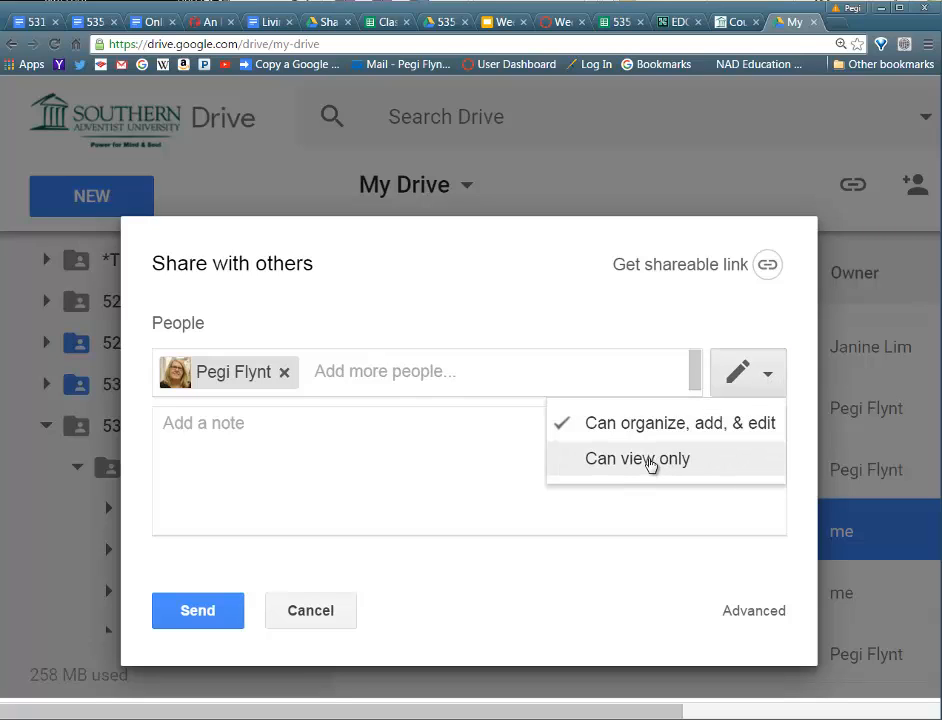
{"action": "left_click", "coordinate": [655, 461]}
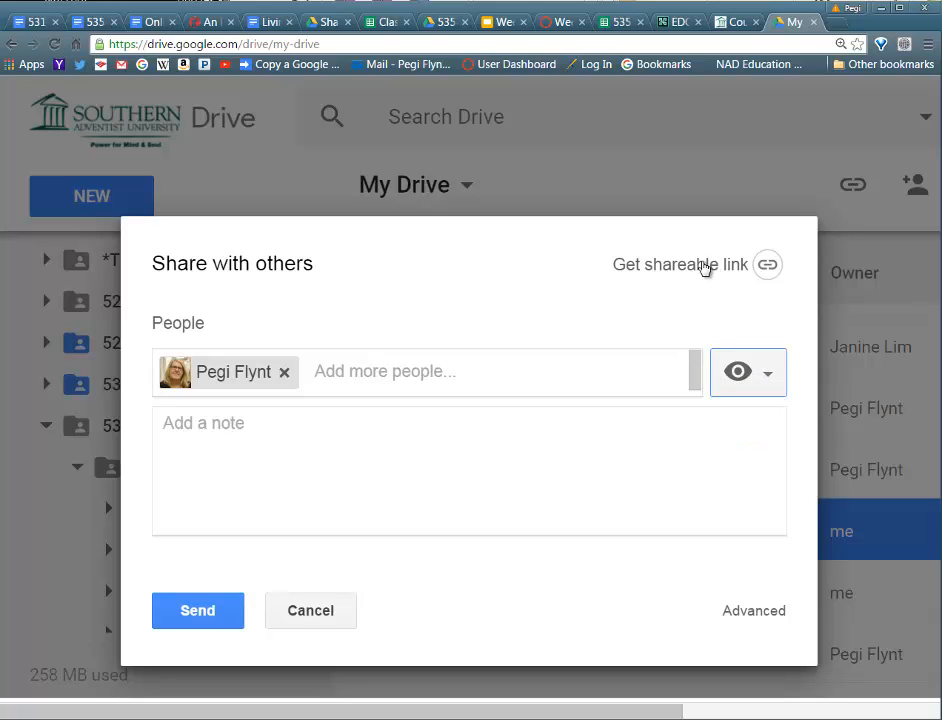
Turn on link sharing for the folder by getting its shareable link.
{"action": "left_click", "coordinate": [703, 266]}
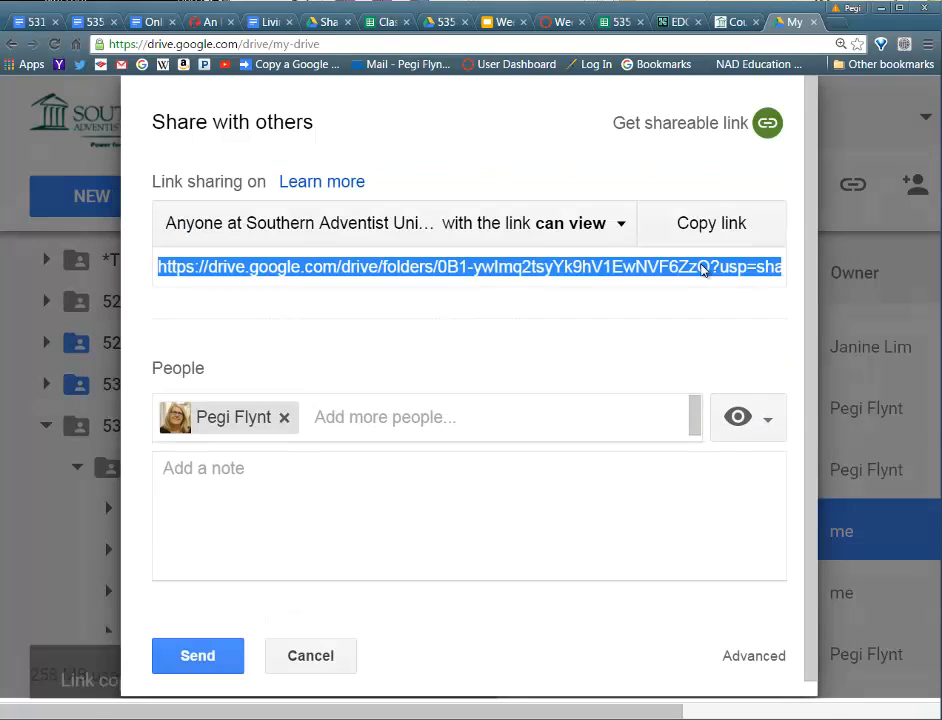
Try out the additional link-sharing options for the folder, such as Anyone with the link, and discard them together with the pending invitation.
{"action": "left_click", "coordinate": [621, 225]}
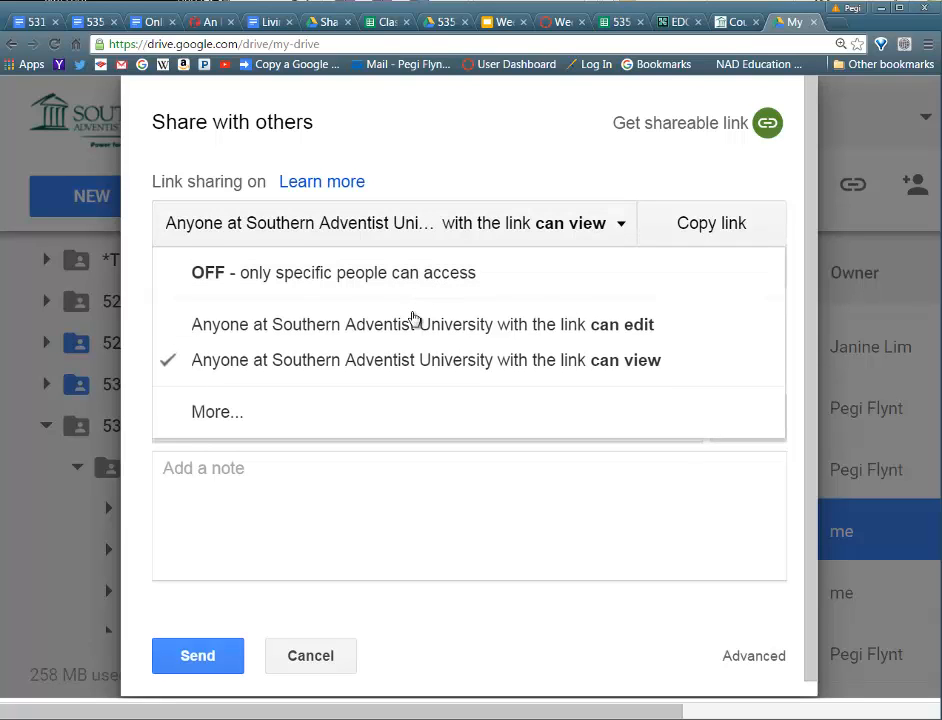
{"action": "left_click", "coordinate": [220, 415]}
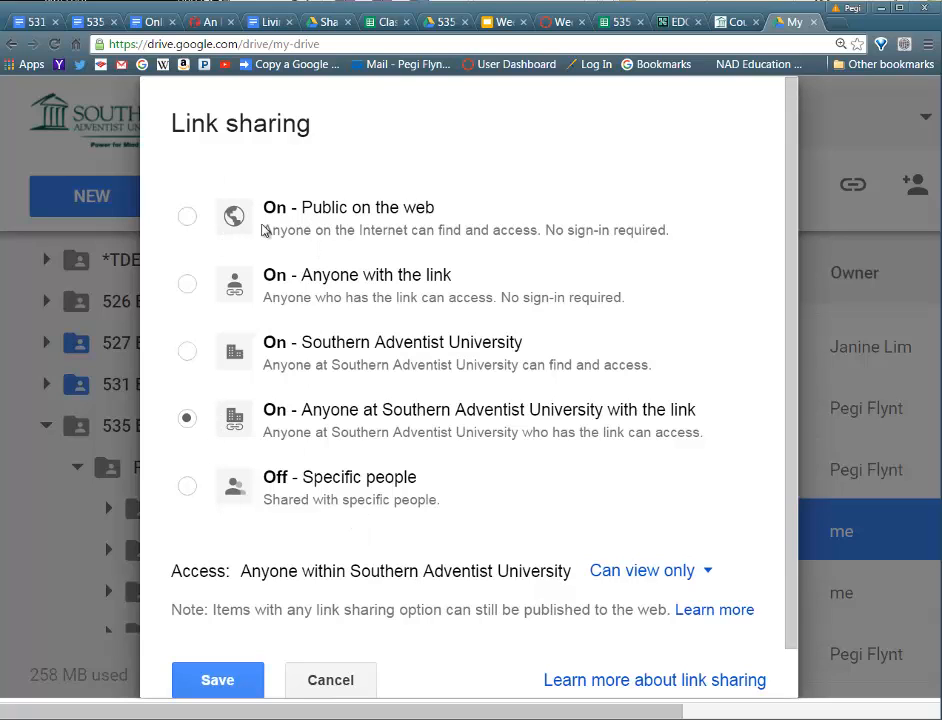
{"action": "left_click", "coordinate": [189, 288]}
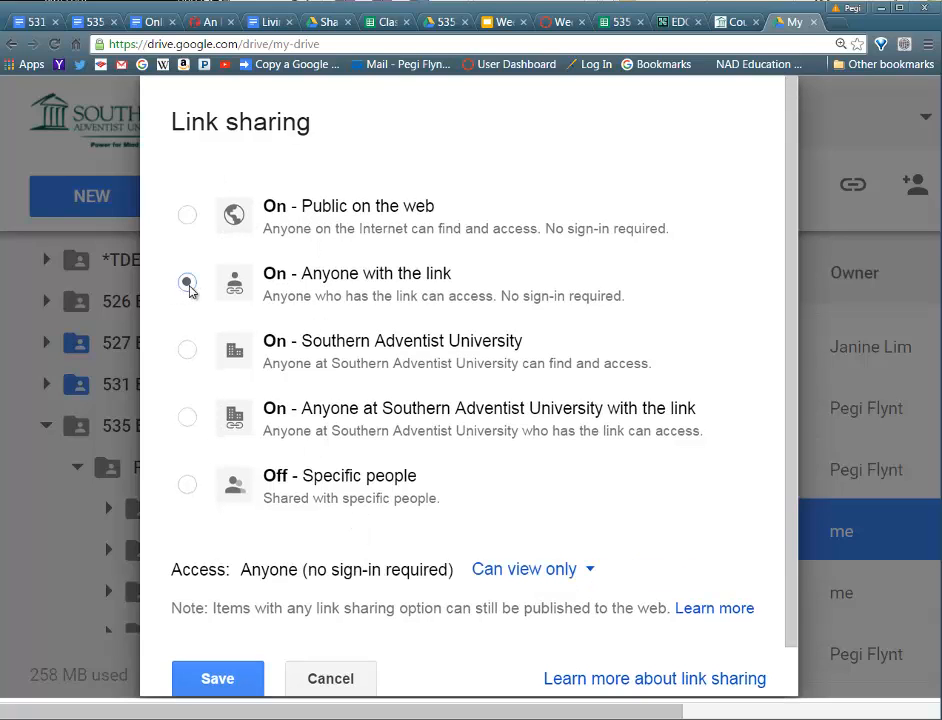
{"action": "left_click", "coordinate": [187, 418]}
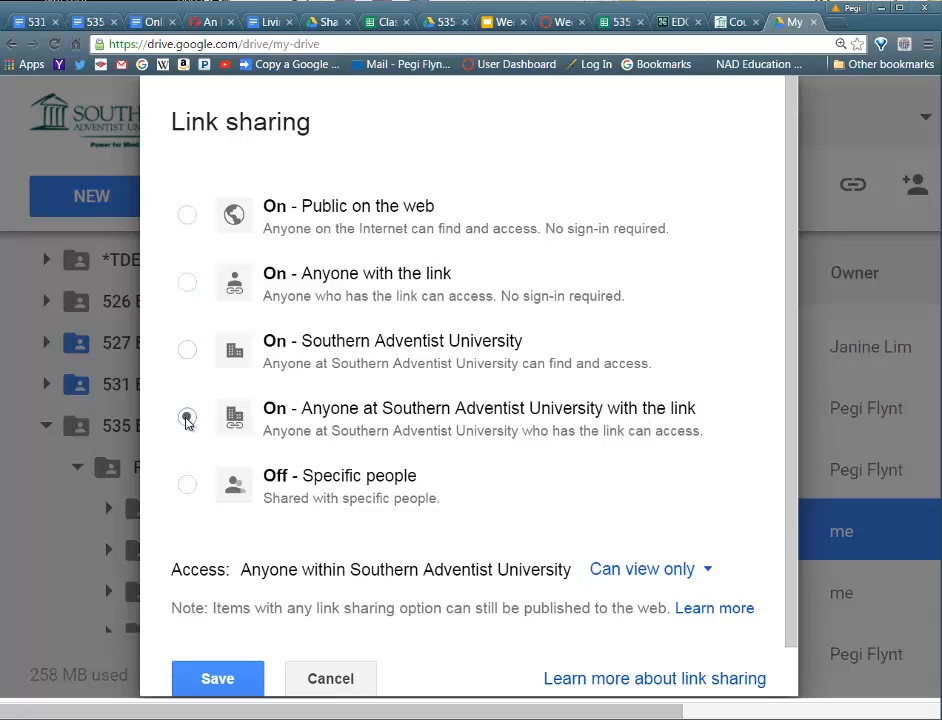
{"action": "left_click", "coordinate": [187, 350]}
{"action": "left_click", "coordinate": [322, 682]}
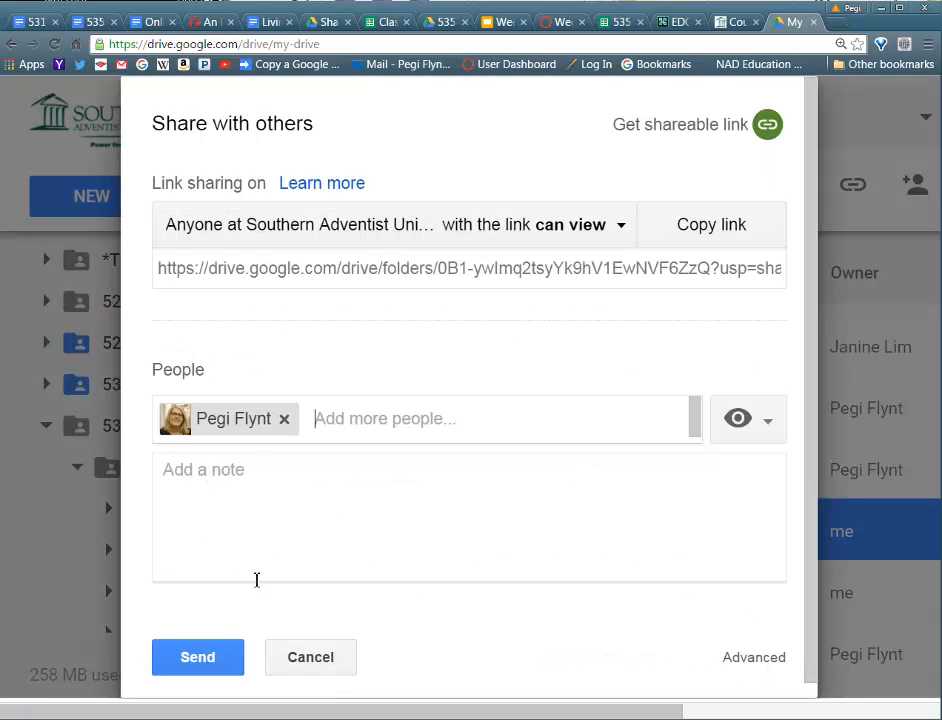
{"action": "left_click", "coordinate": [340, 657]}
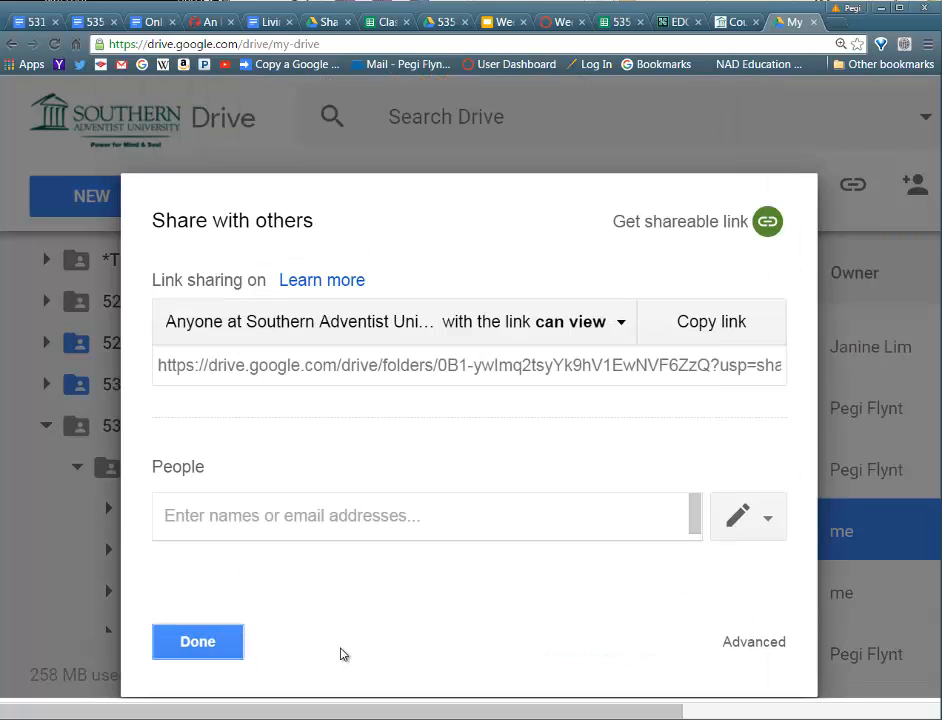
Finish the Flynt 535 S17 folder's sharing settings and open the list of files shared with me, including who shared them.
{"action": "left_click", "coordinate": [210, 641]}
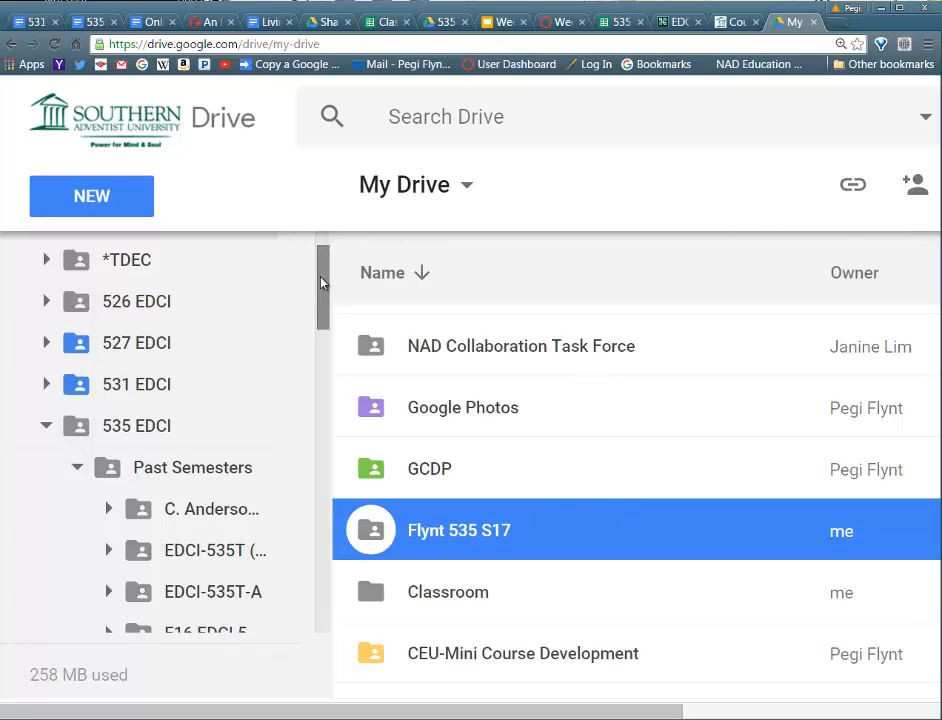
{"action": "left_click_drag", "start_coordinate": [323, 284], "coordinate": [304, 612]}
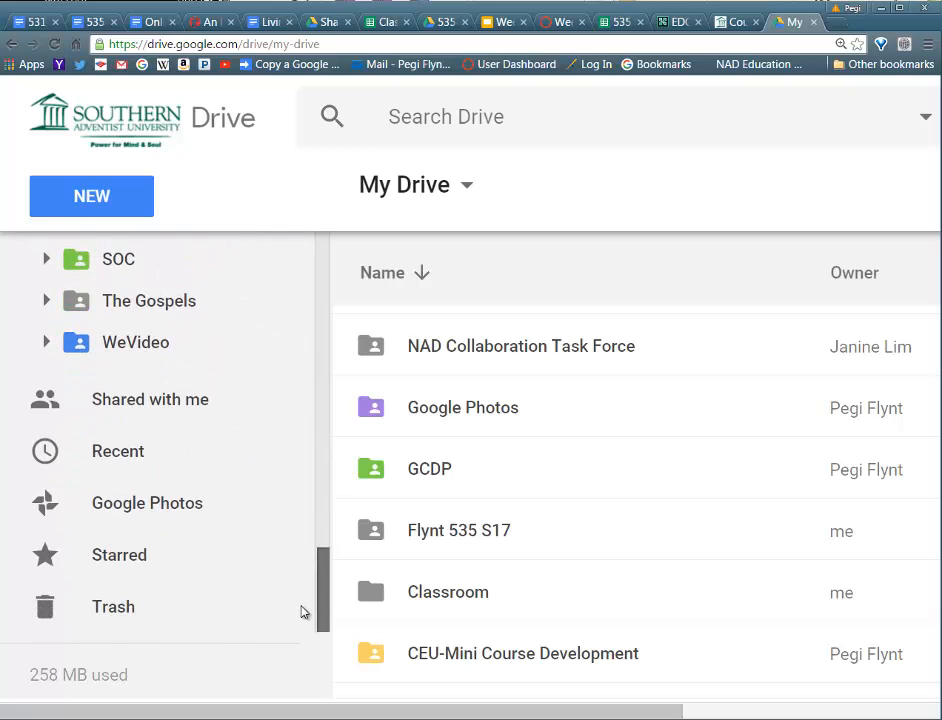
{"action": "left_click", "coordinate": [140, 403]}
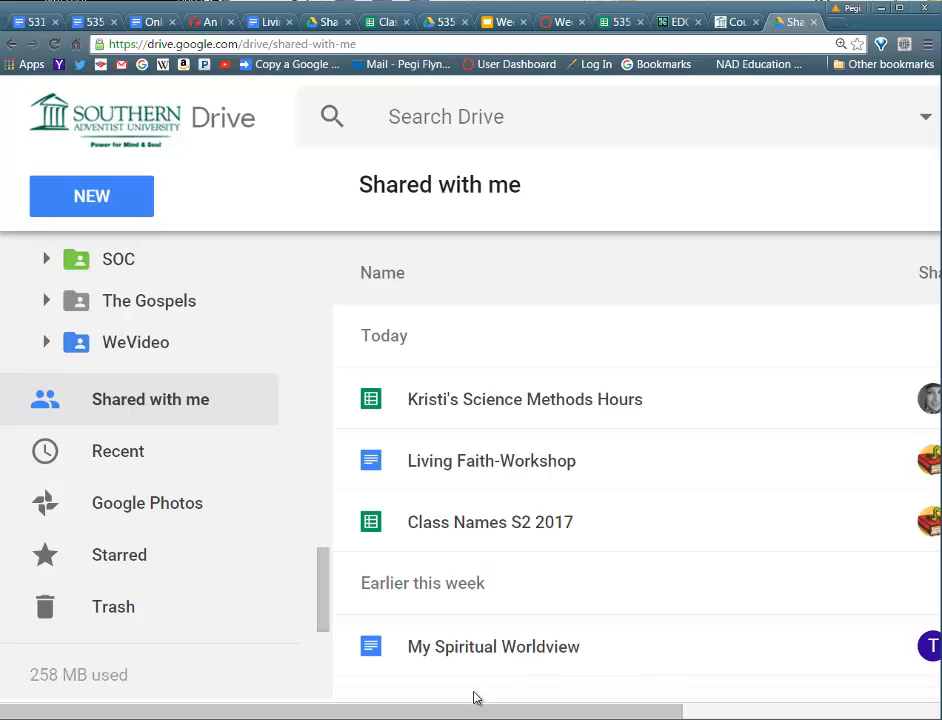
{"action": "left_click_drag", "start_coordinate": [454, 716], "coordinate": [605, 716]}
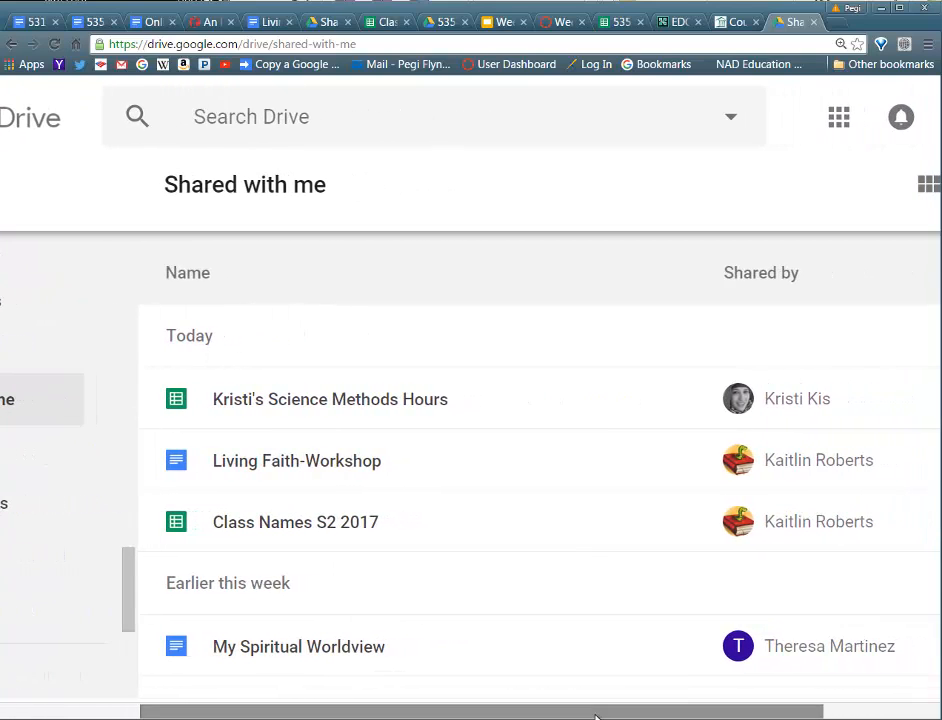
Check the available file actions for Living Faith-Workshop, the Science Methods Hours spreadsheet and Class Names S2 2017 in the shared files.
{"action": "left_click", "coordinate": [338, 467]}
{"action": "right_click", "coordinate": [338, 467]}
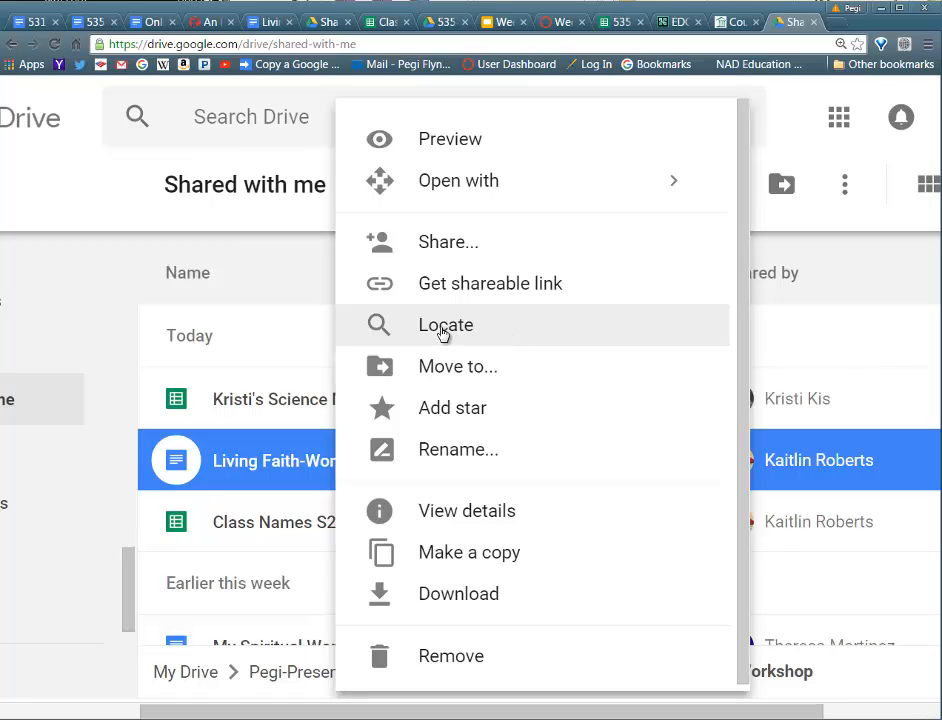
{"action": "left_click", "coordinate": [254, 405]}
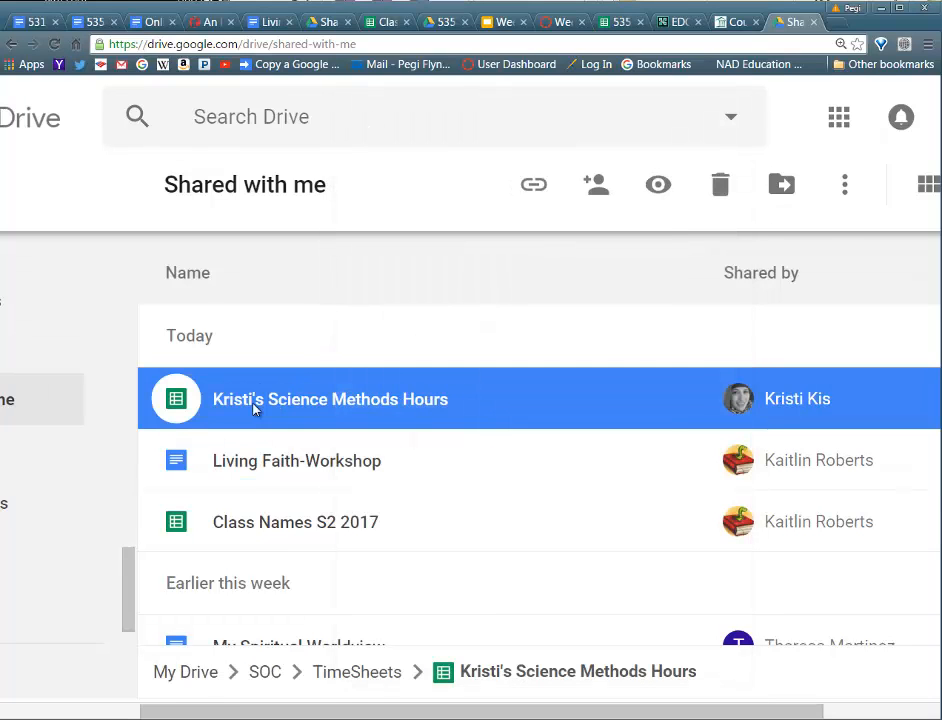
{"action": "right_click", "coordinate": [255, 408]}
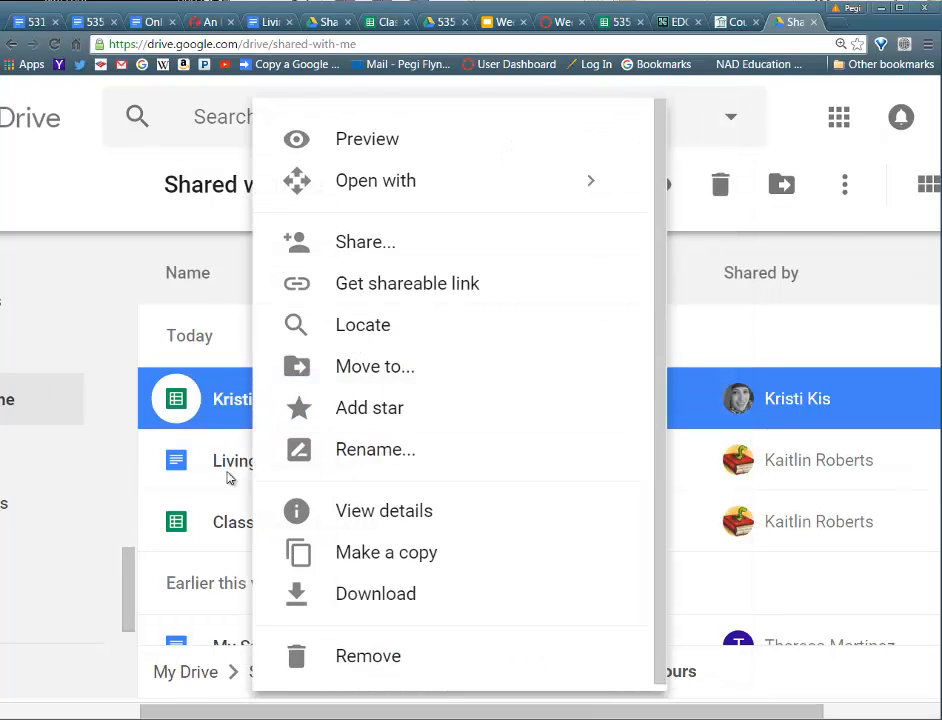
{"action": "left_click", "coordinate": [237, 406]}
{"action": "left_click", "coordinate": [277, 525]}
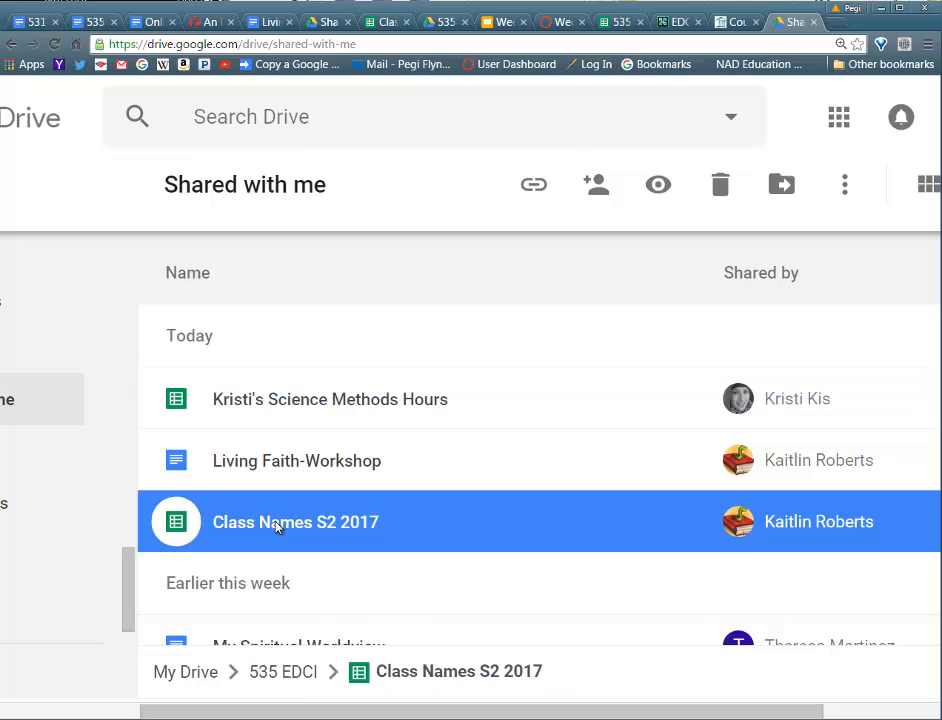
{"action": "right_click", "coordinate": [277, 527]}
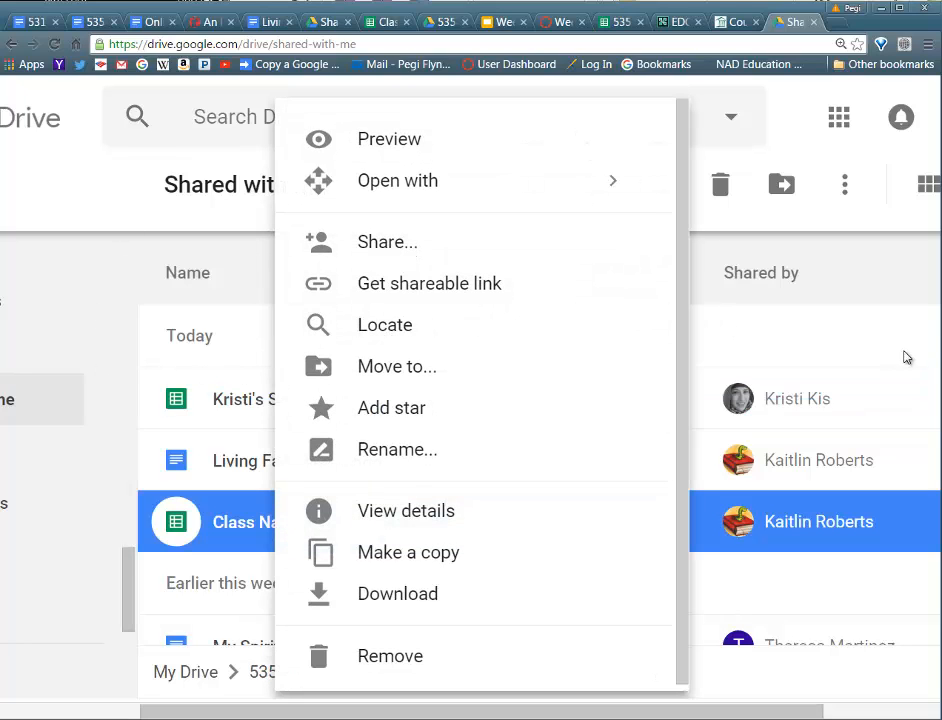
{"action": "left_click", "coordinate": [906, 357]}
Check the available file actions and folder locations of My Spiritual Worldview and the EDCI517 form in the shared files.
{"action": "scroll", "coordinate": [430, 584], "scroll_direction": "down", "scroll_amount": 1}
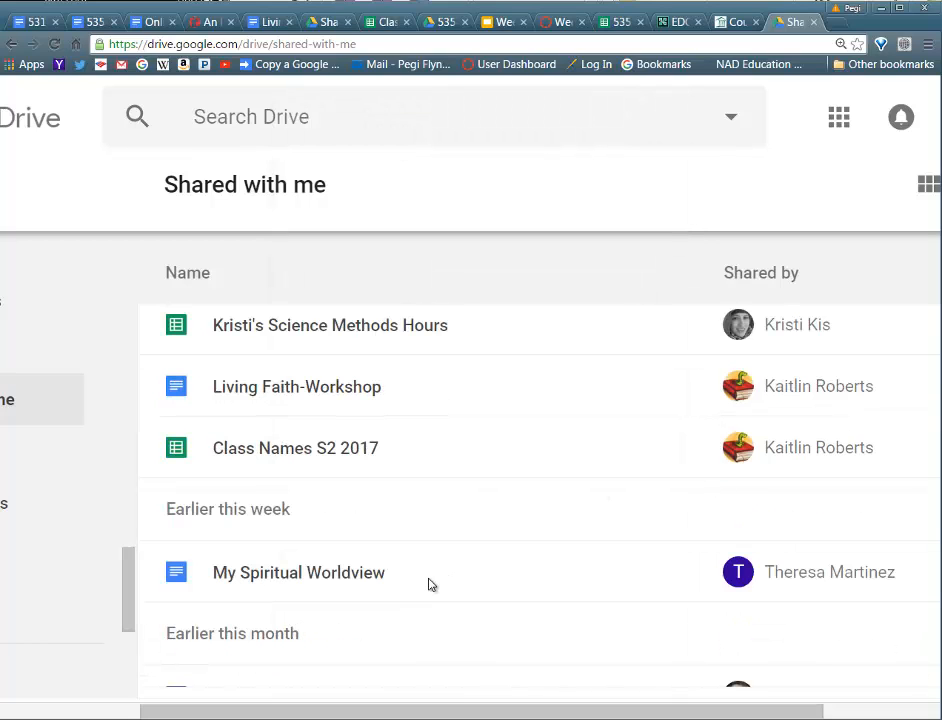
{"action": "scroll", "coordinate": [430, 584], "scroll_direction": "down", "scroll_amount": 1}
{"action": "left_click", "coordinate": [318, 500]}
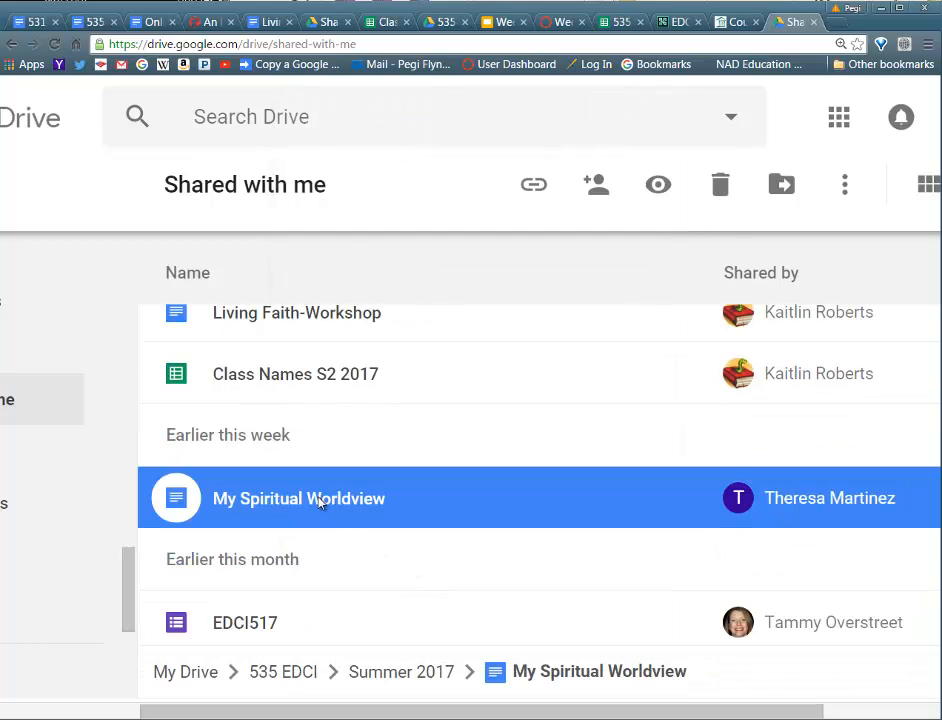
{"action": "right_click", "coordinate": [320, 503]}
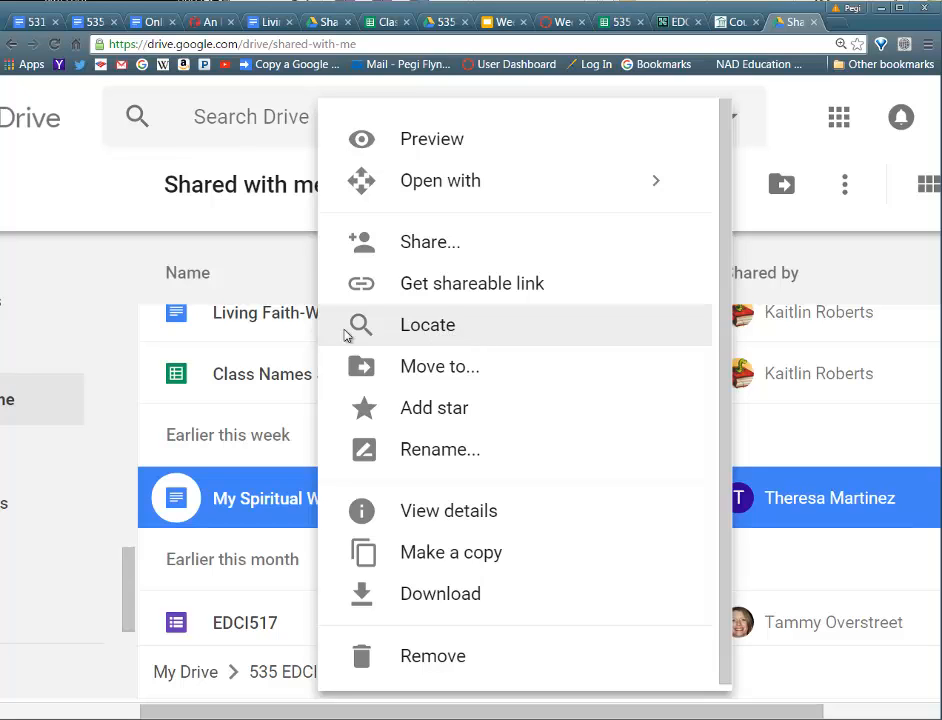
{"action": "left_click", "coordinate": [88, 308]}
{"action": "scroll", "coordinate": [273, 542], "scroll_direction": "down", "scroll_amount": 2}
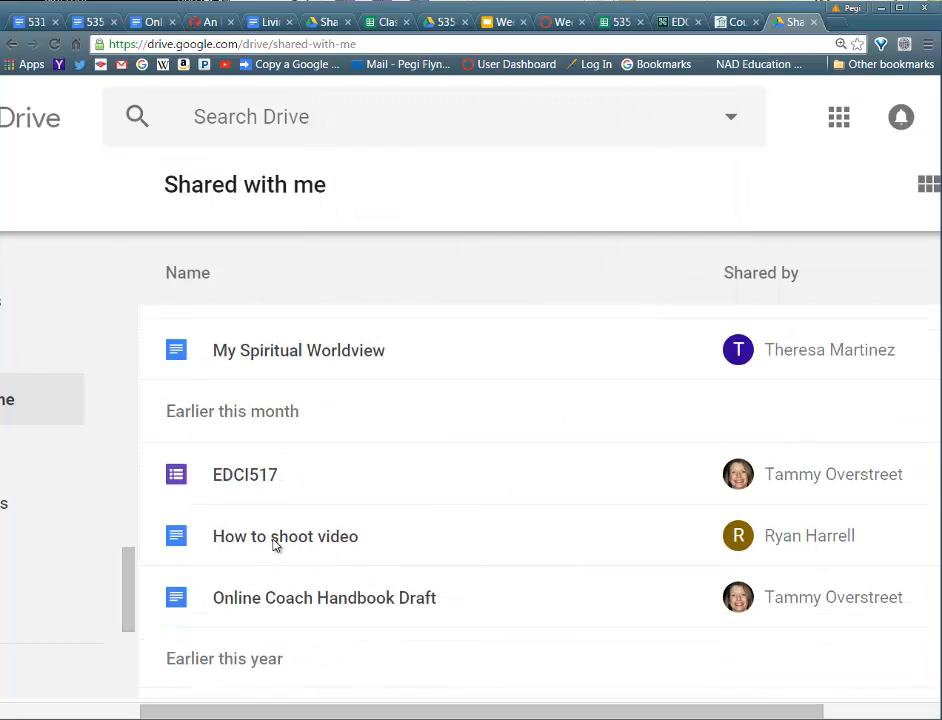
{"action": "left_click", "coordinate": [243, 478]}
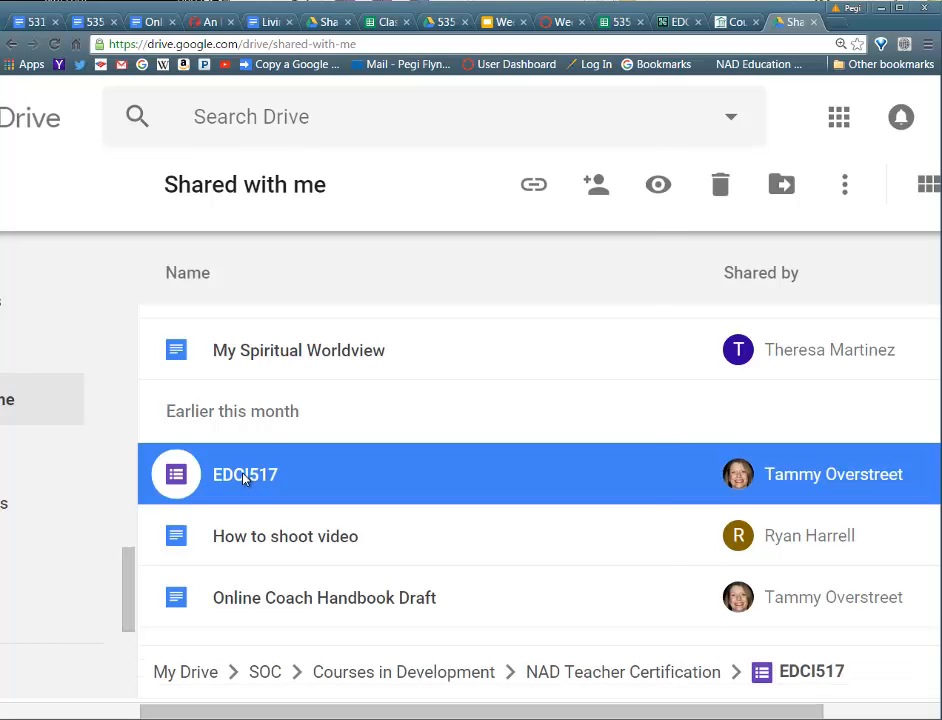
{"action": "right_click", "coordinate": [244, 479]}
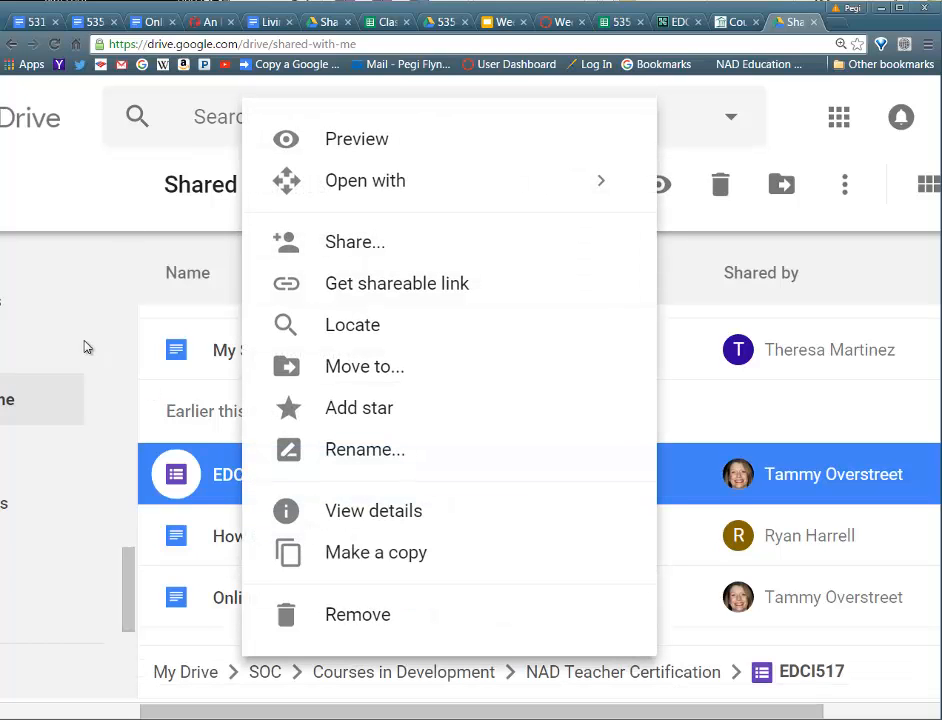
{"action": "left_click", "coordinate": [137, 421]}
Add the shared document How to shoot video to My Drive.
{"action": "left_click", "coordinate": [296, 540]}
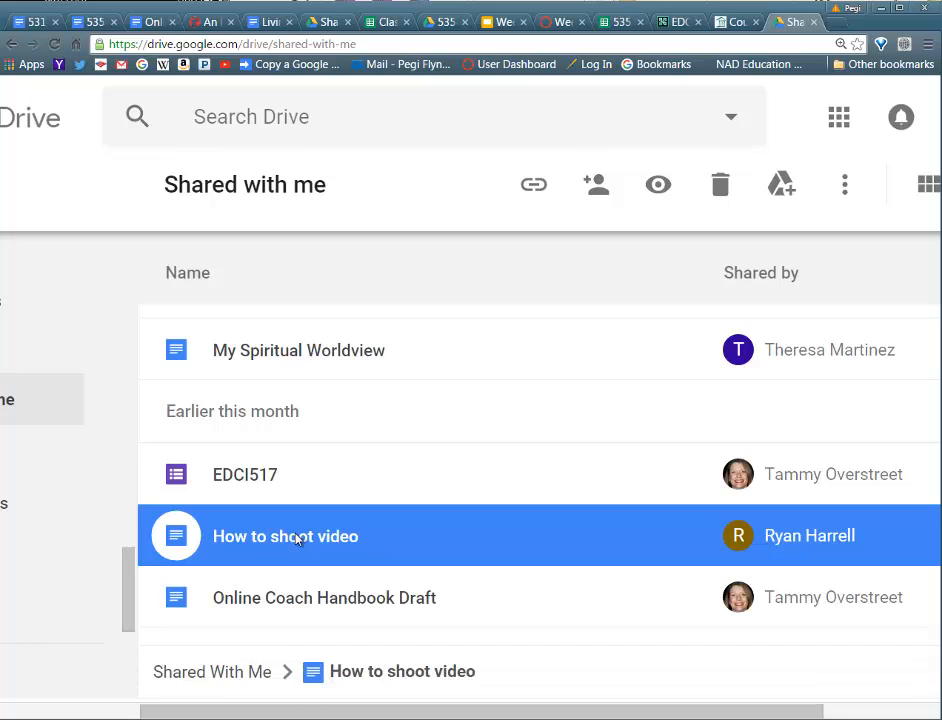
{"action": "right_click", "coordinate": [296, 540]}
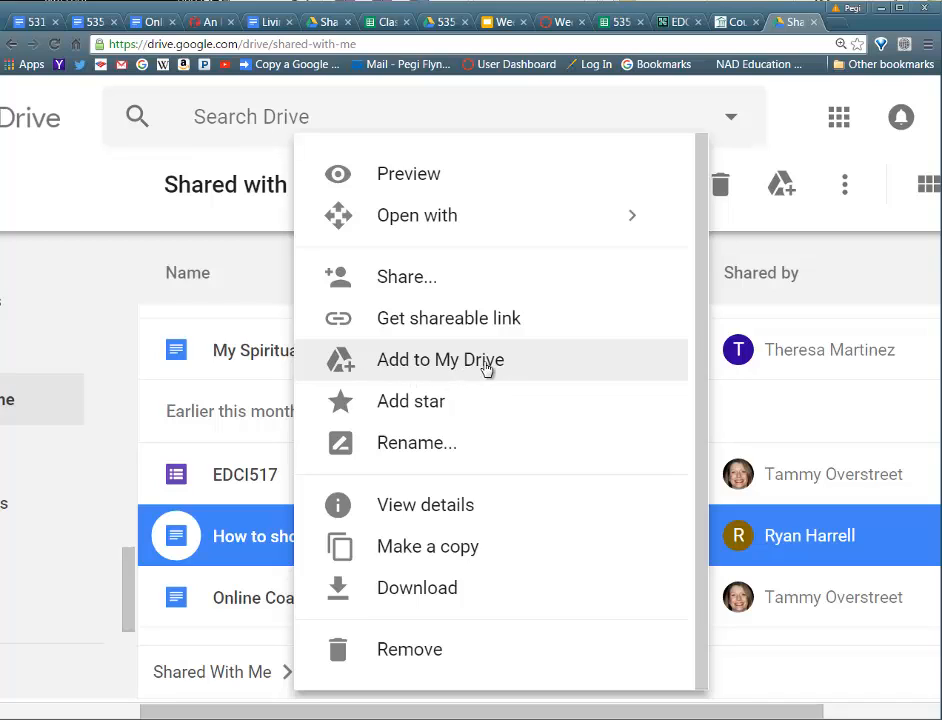
{"action": "left_click", "coordinate": [420, 362]}
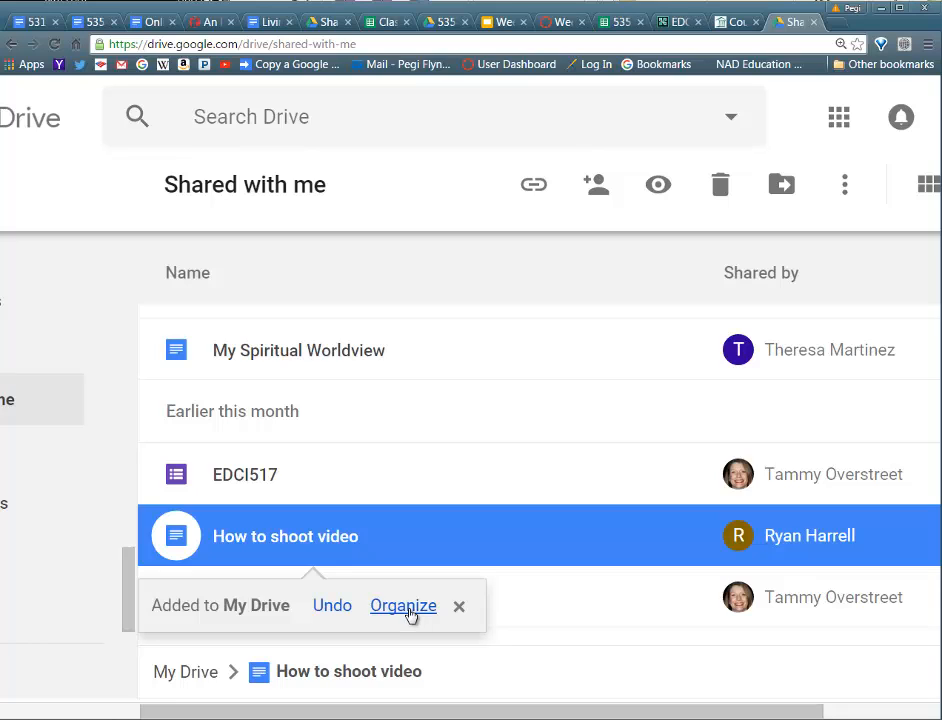
Try organizing the How to shoot video document by browsing into the 531 EDCI folder, and close the folder chooser without moving it.
{"action": "left_click", "coordinate": [403, 606]}
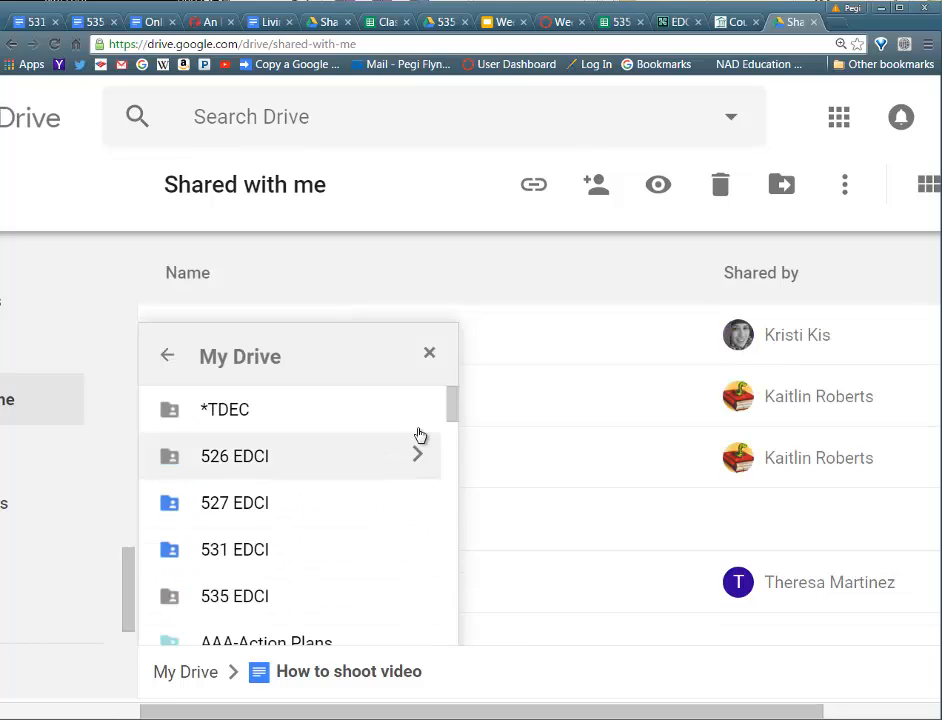
{"action": "mouse_move", "coordinate": [450, 406]}
{"action": "left_mouse_down"}
{"action": "mouse_move", "coordinate": [450, 452]}
{"action": "mouse_move", "coordinate": [450, 421]}
{"action": "left_mouse_up"}
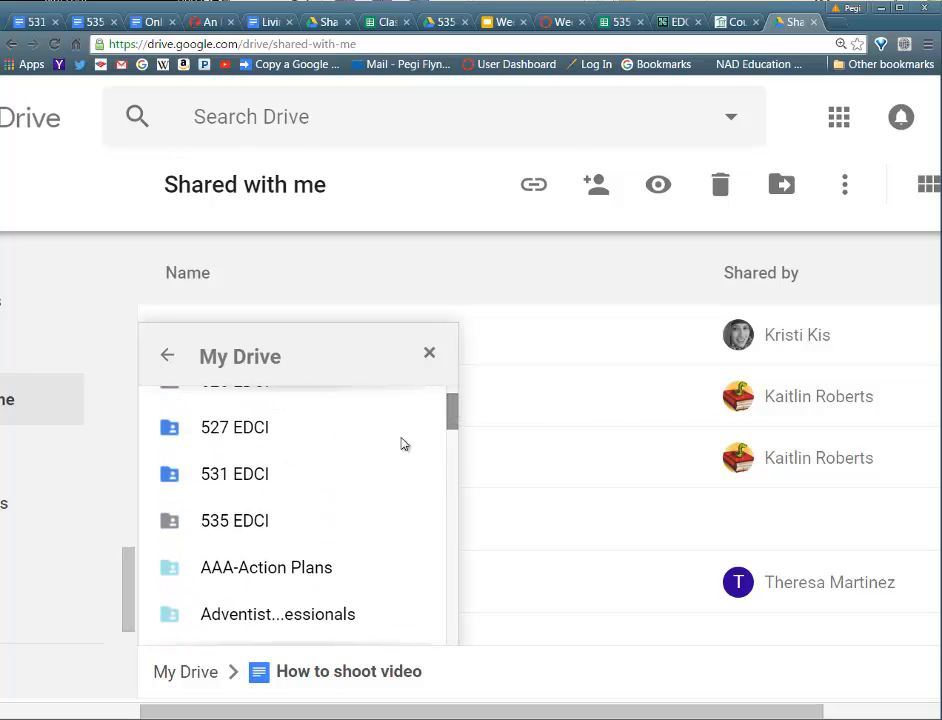
{"action": "double_click", "coordinate": [218, 477]}
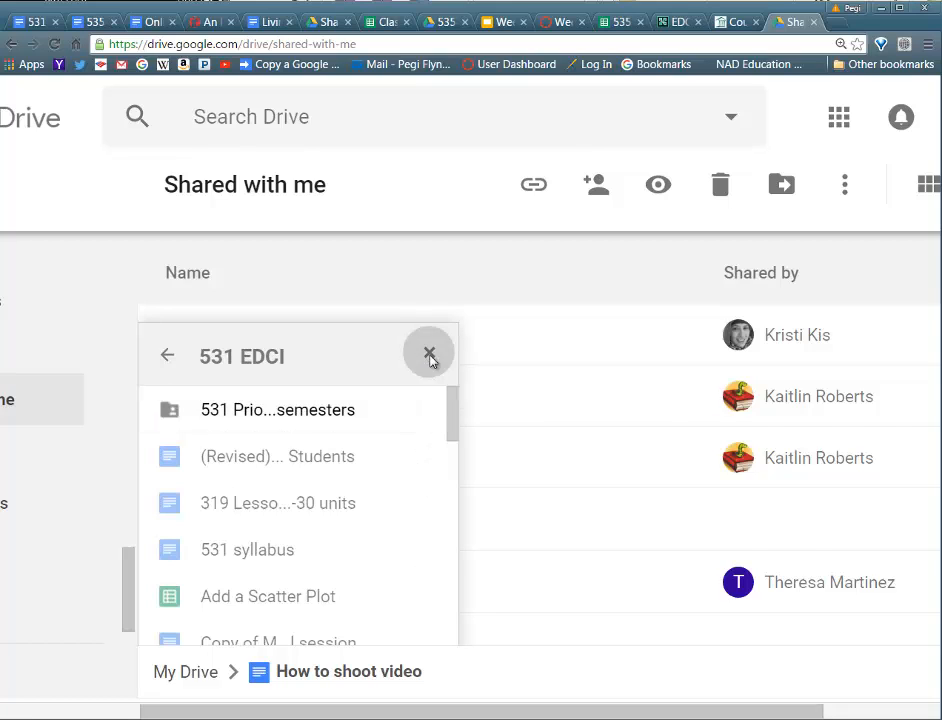
{"action": "left_click", "coordinate": [430, 358]}
Compare the available file actions for How to shoot video and Online Coach Handbook Draft, including Locate and Move to.
{"action": "left_click", "coordinate": [383, 544]}
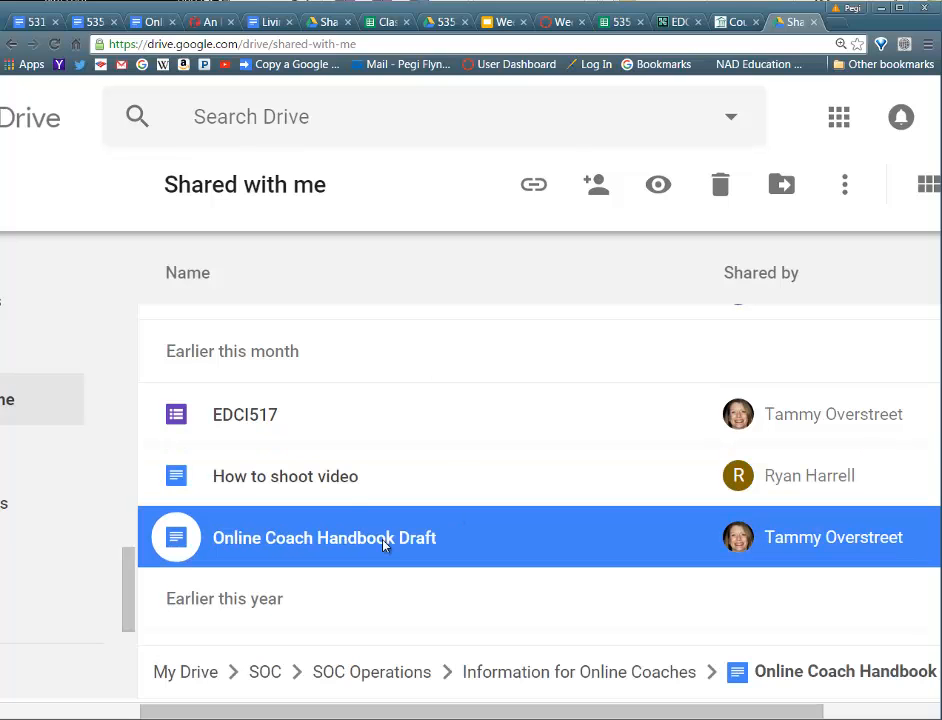
{"action": "left_click", "coordinate": [326, 477]}
{"action": "right_click", "coordinate": [324, 480]}
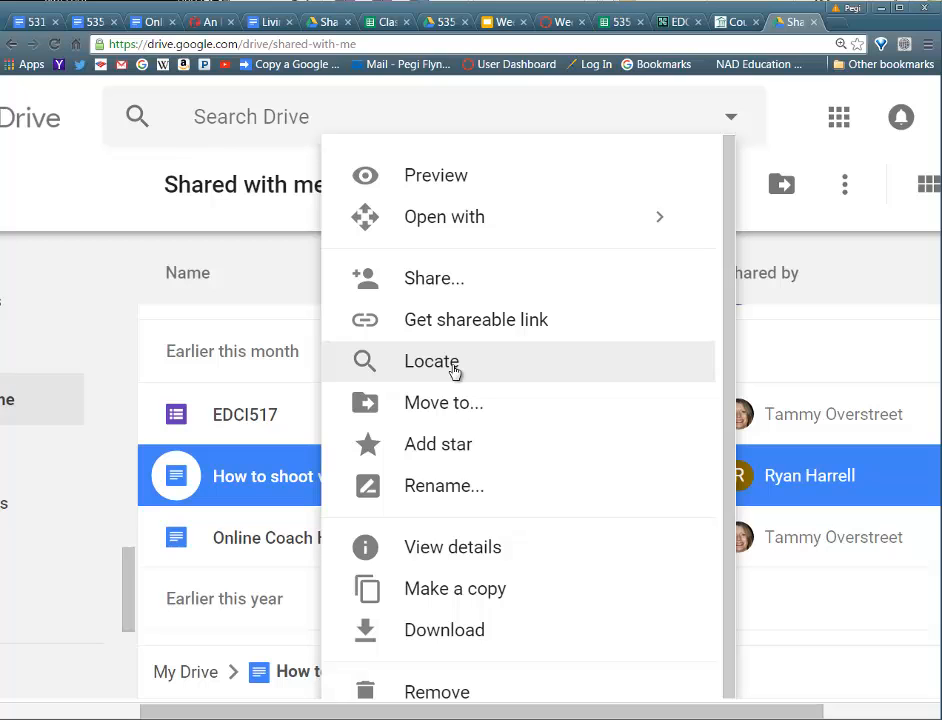
{"action": "left_click", "coordinate": [271, 540]}
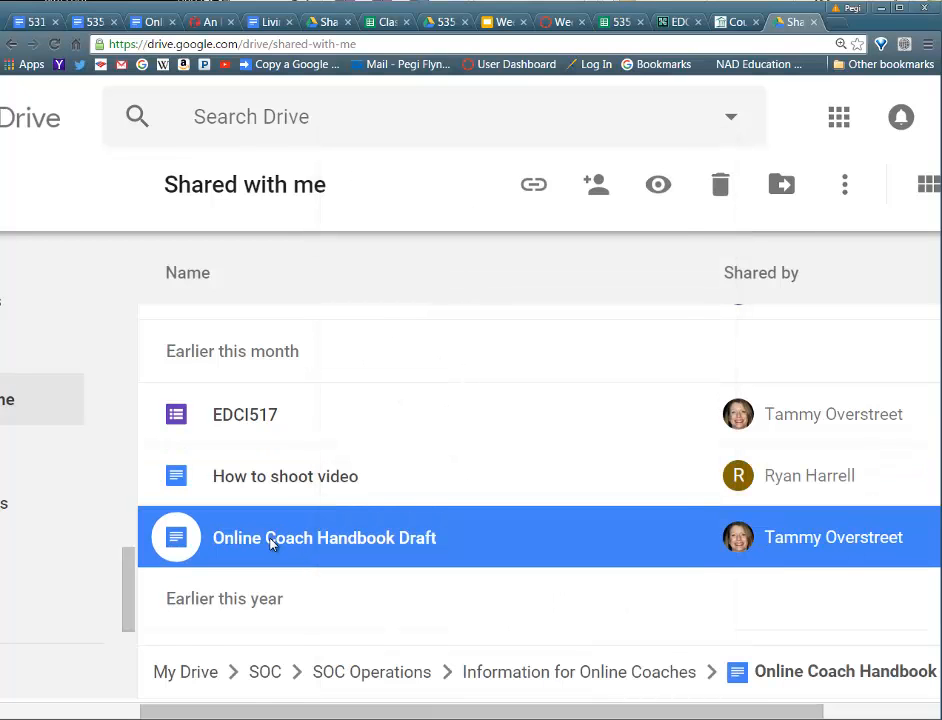
{"action": "right_click", "coordinate": [272, 544]}
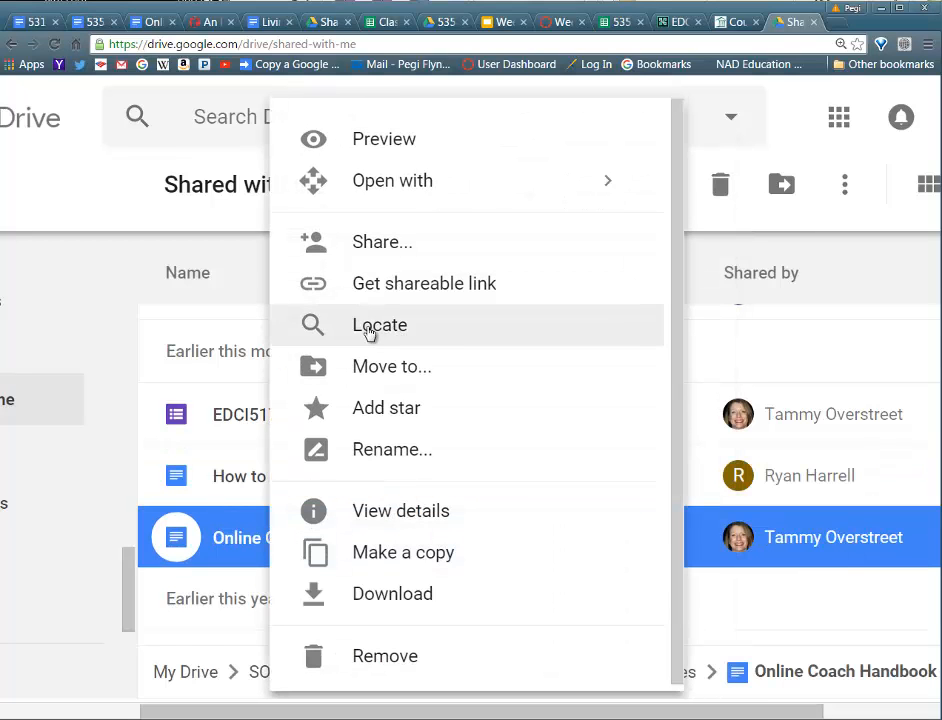
{"action": "left_click", "coordinate": [126, 568]}
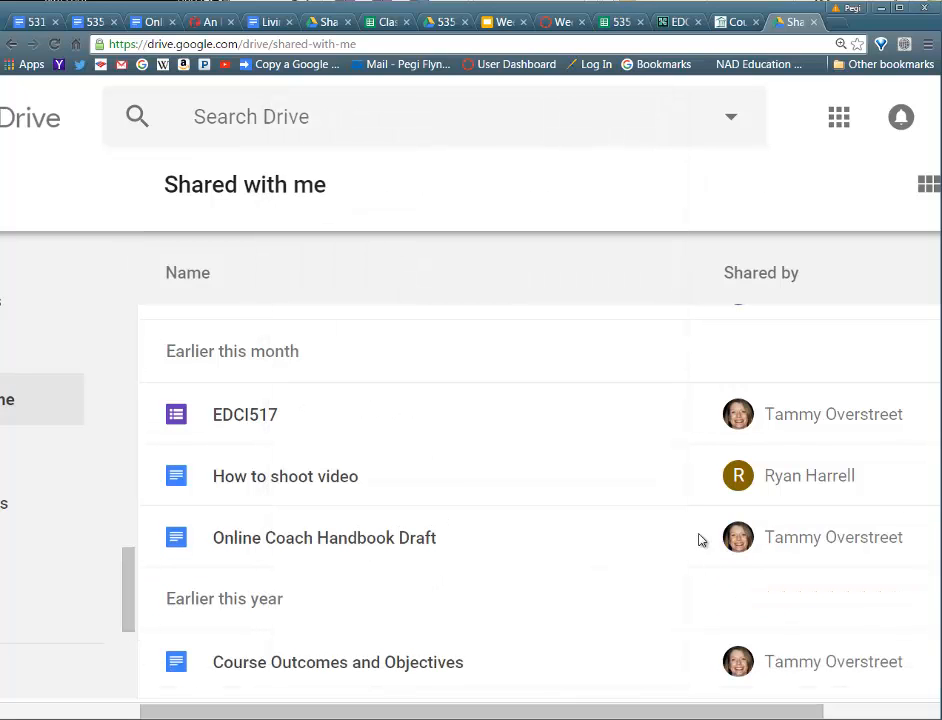
Look through the older files in the shared list and return to the start of the My Drive folder tree.
{"action": "scroll", "coordinate": [590, 480], "scroll_direction": "down", "scroll_amount": 3}
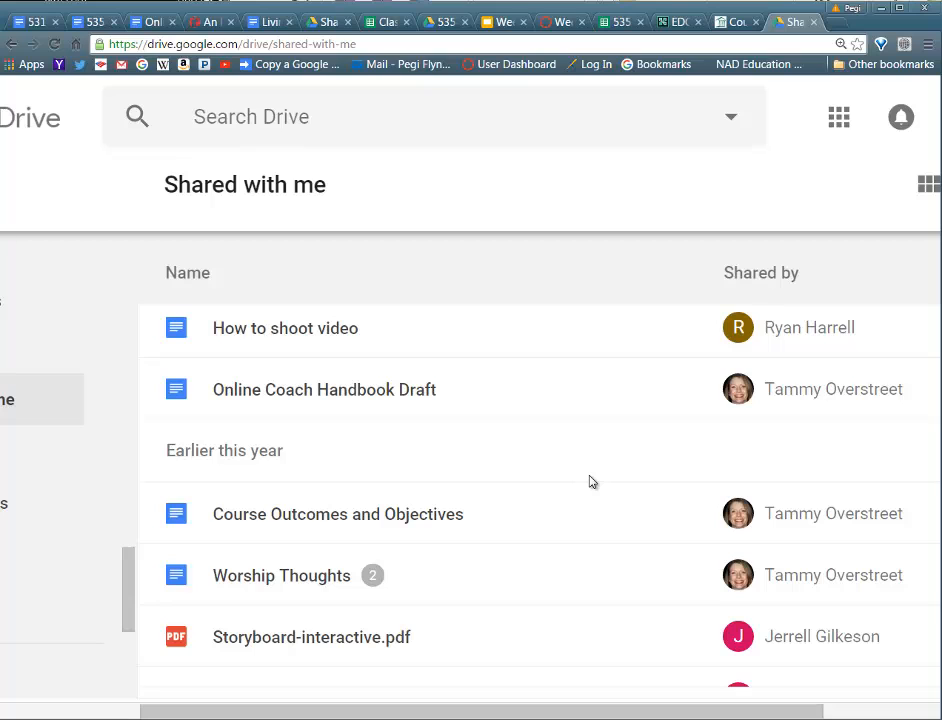
{"action": "scroll", "coordinate": [590, 481], "scroll_direction": "down", "scroll_amount": 9}
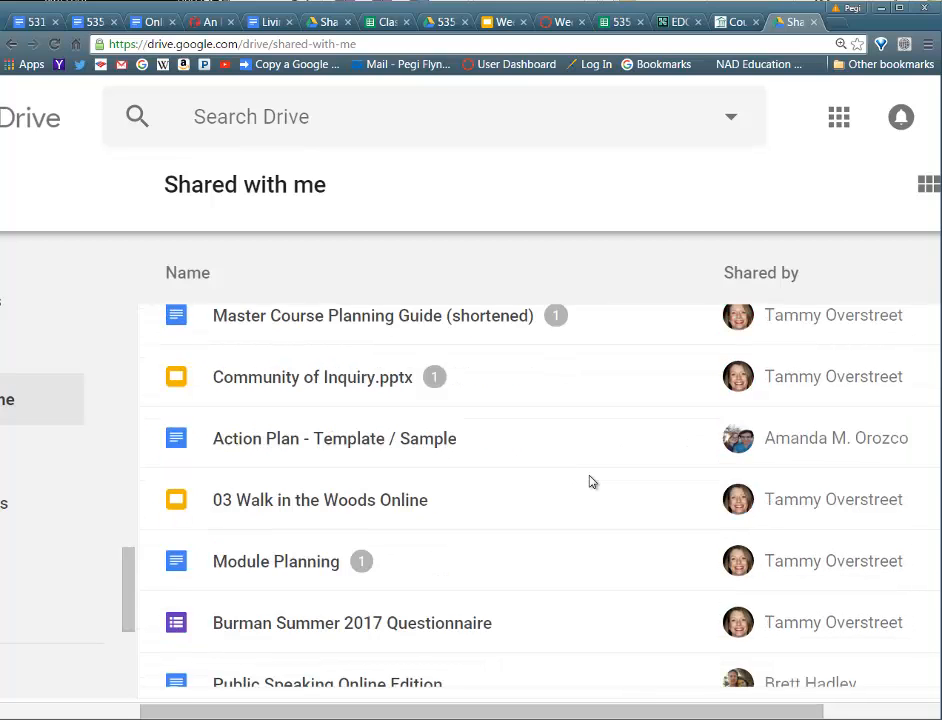
{"action": "scroll", "coordinate": [590, 482], "scroll_direction": "down", "scroll_amount": 1}
{"action": "scroll", "coordinate": [590, 482], "scroll_direction": "up", "scroll_amount": 18}
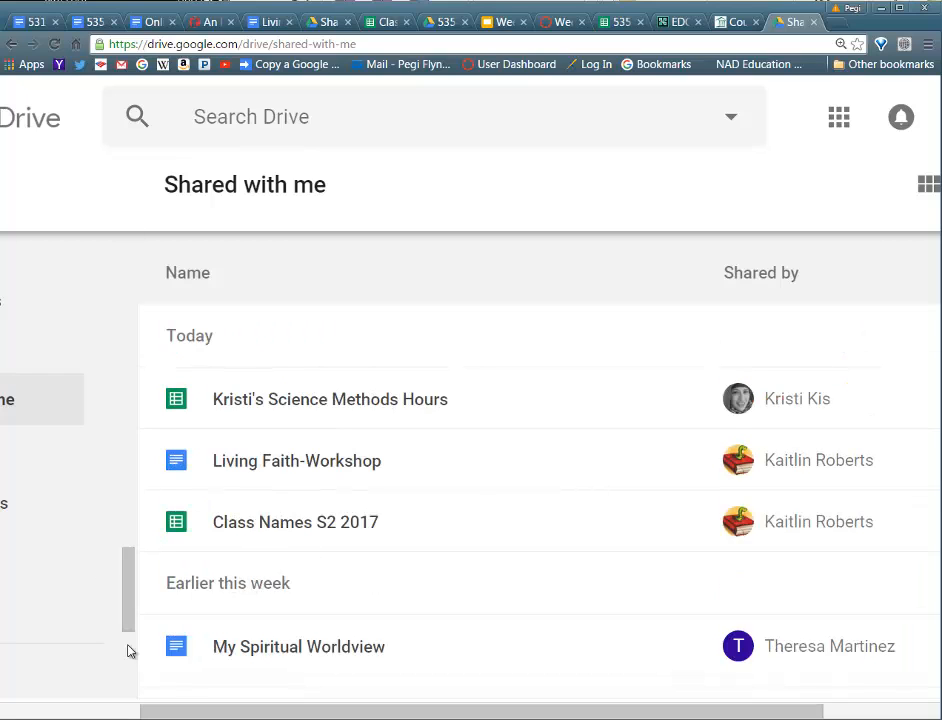
{"action": "left_click_drag", "start_coordinate": [164, 713], "coordinate": [8, 713]}
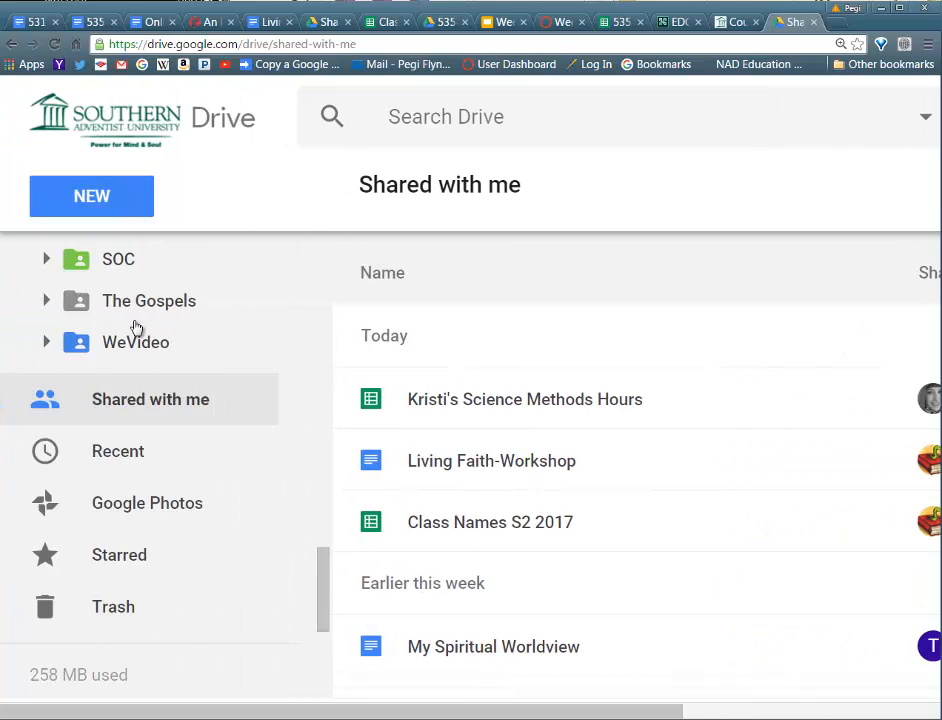
{"action": "scroll", "coordinate": [193, 446], "scroll_direction": "up", "scroll_amount": 6}
{"action": "scroll", "coordinate": [193, 446], "scroll_direction": "up", "scroll_amount": 8}
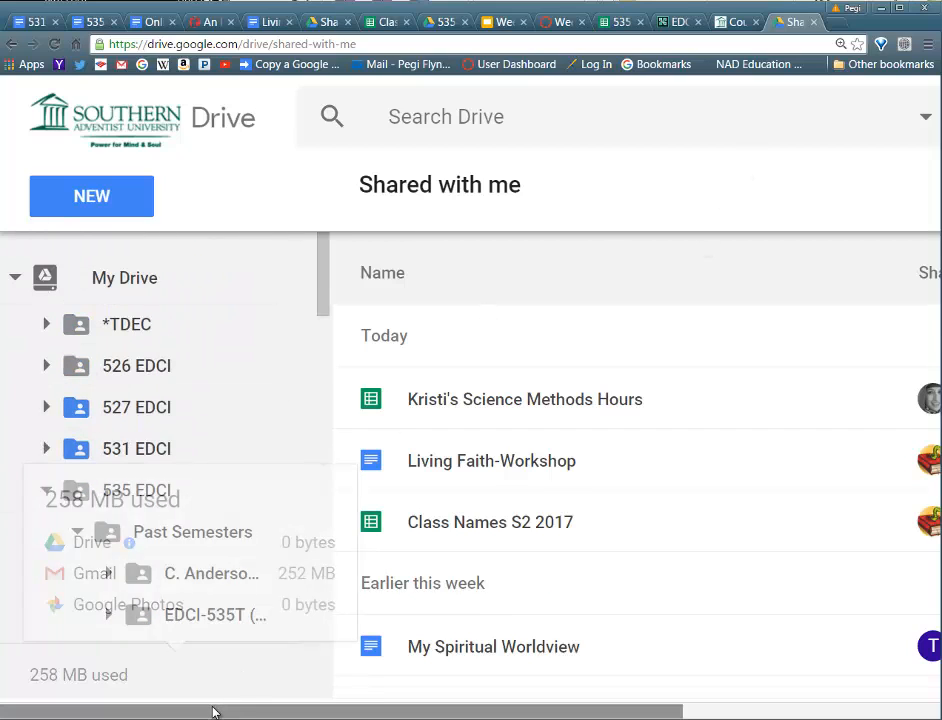
Search Drive for SOC 800, review the suggested files and folders, and clear the search.
{"action": "left_click_drag", "start_coordinate": [212, 712], "coordinate": [376, 716]}
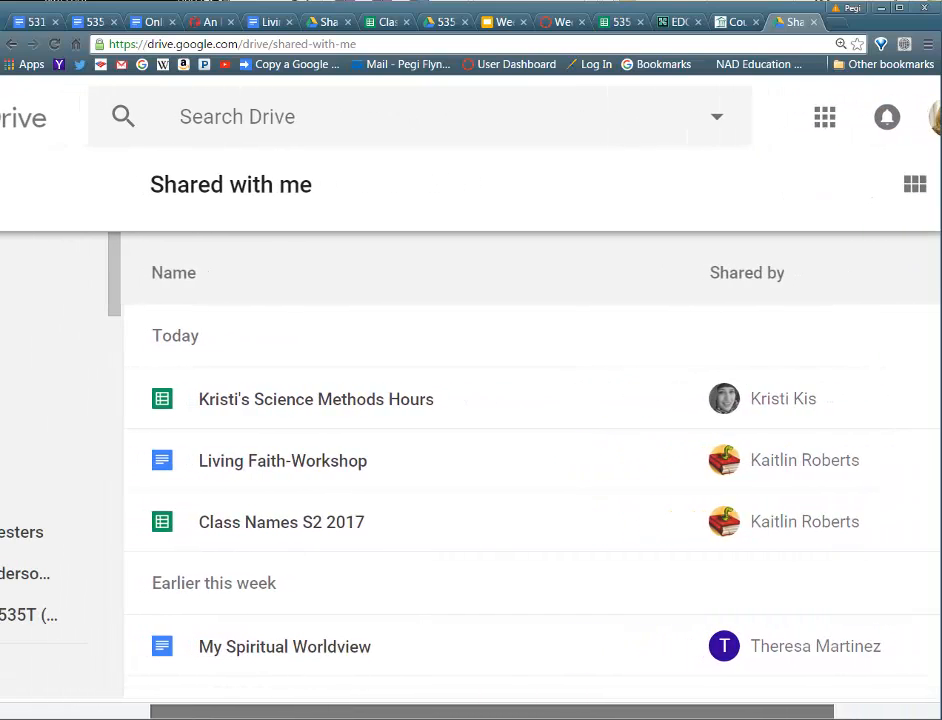
{"action": "left_click", "coordinate": [221, 116]}
{"action": "type", "text": "soc"}
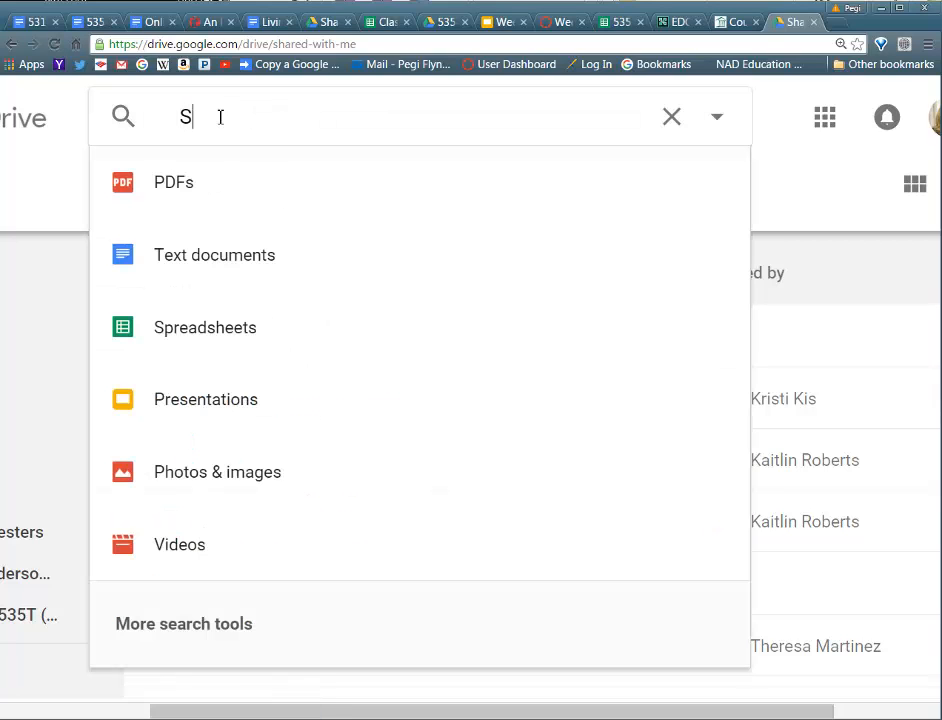
{"action": "type", "text": " 800"}
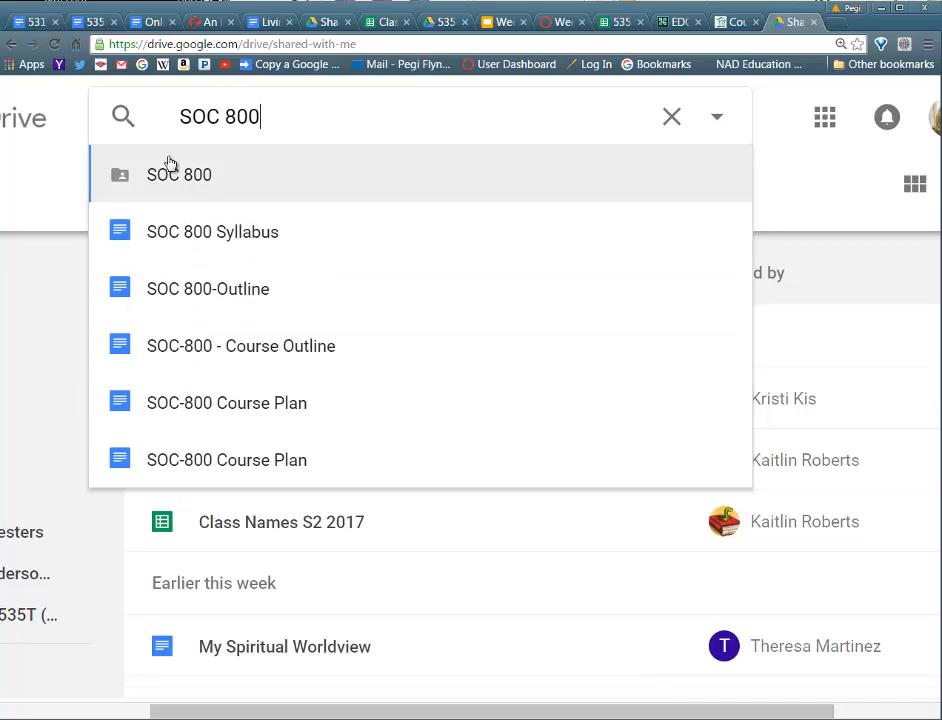
{"action": "left_click", "coordinate": [670, 117]}
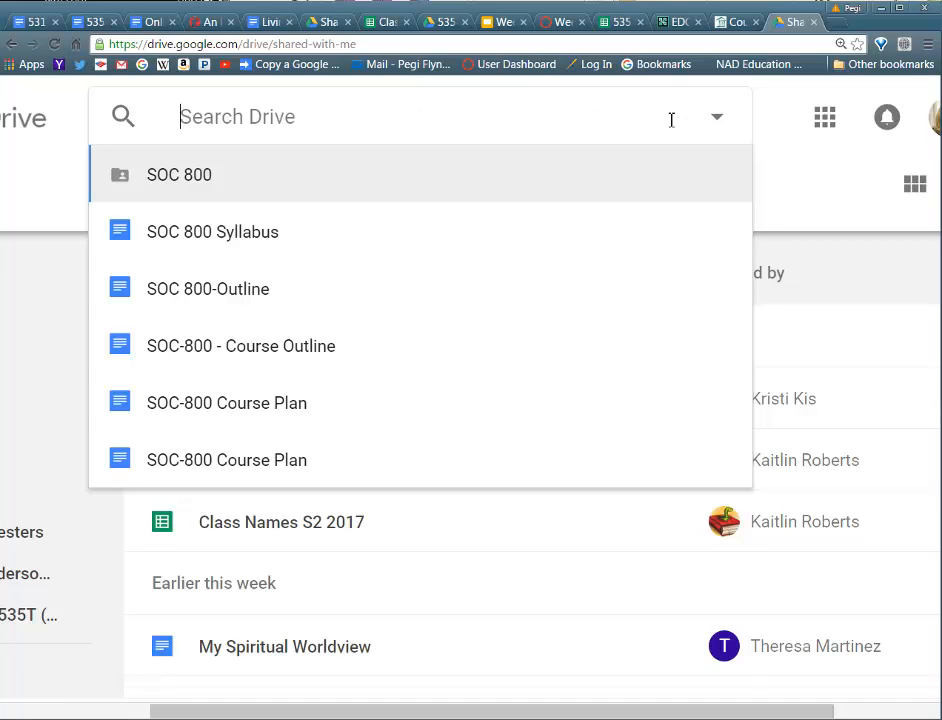
Dismiss the search suggestions, look through Past Semesters in 535 EDCI including its first subfolder's contents, and collapse the 535 EDCI folder.
{"action": "left_click", "coordinate": [823, 186]}
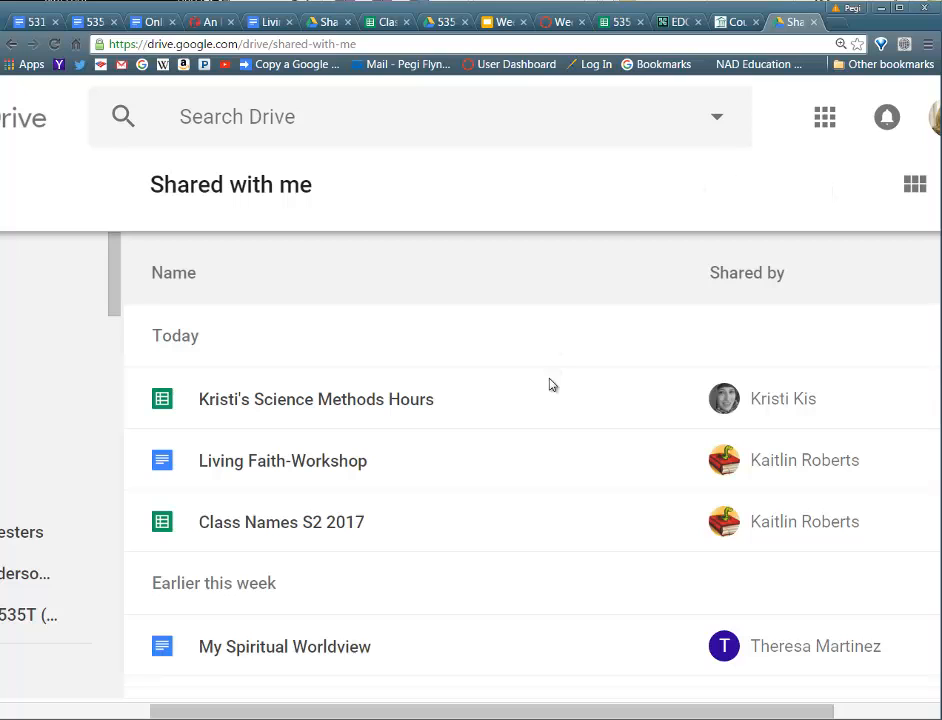
{"action": "left_click_drag", "start_coordinate": [231, 714], "coordinate": [11, 712]}
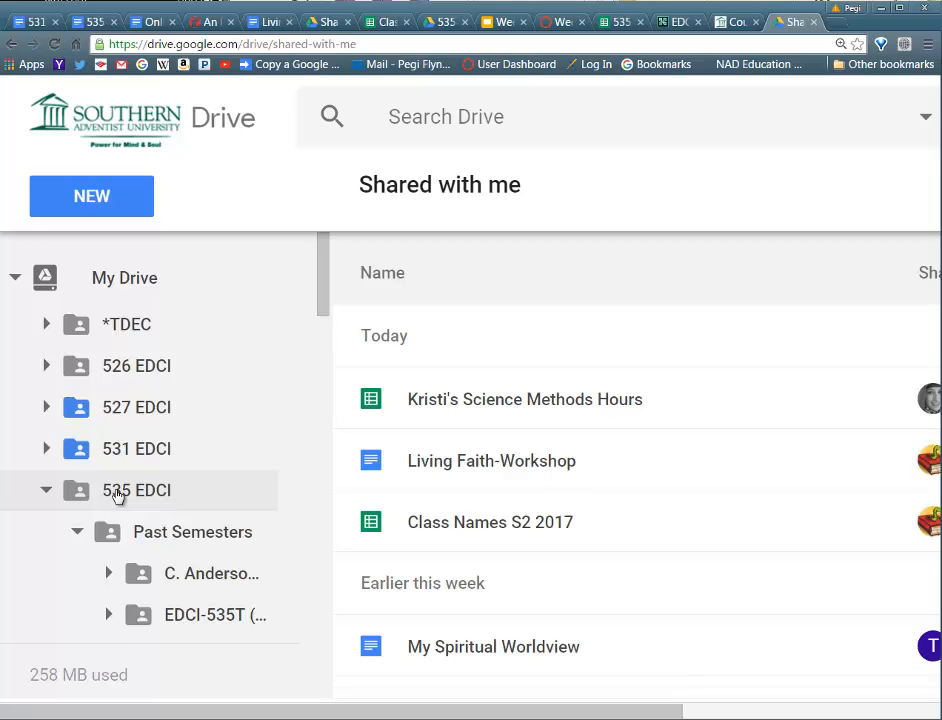
{"action": "left_click_drag", "start_coordinate": [326, 267], "coordinate": [330, 330]}
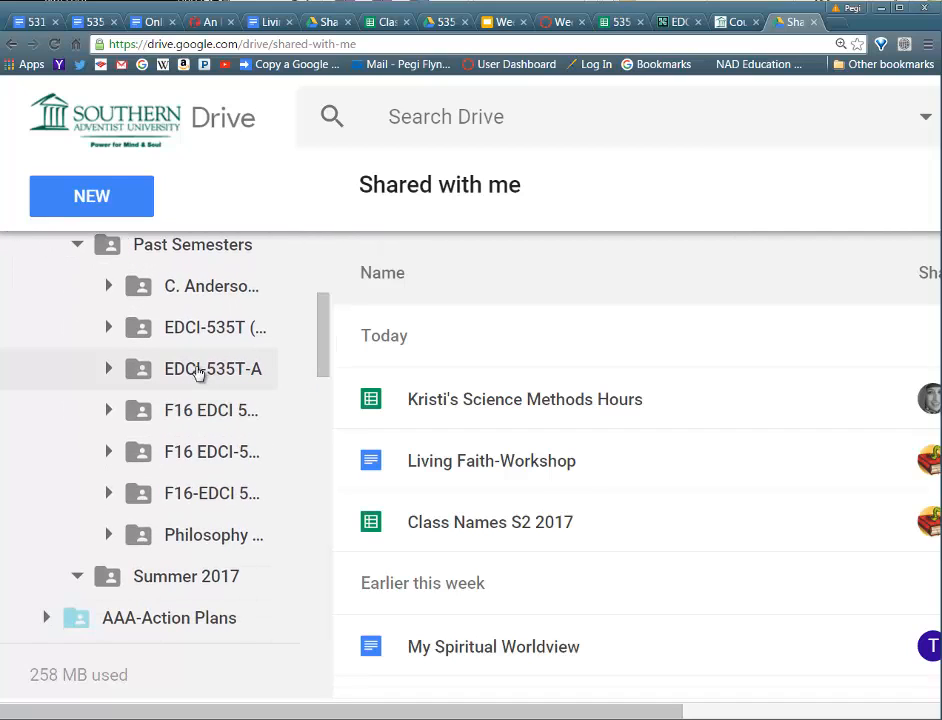
{"action": "left_click", "coordinate": [107, 287]}
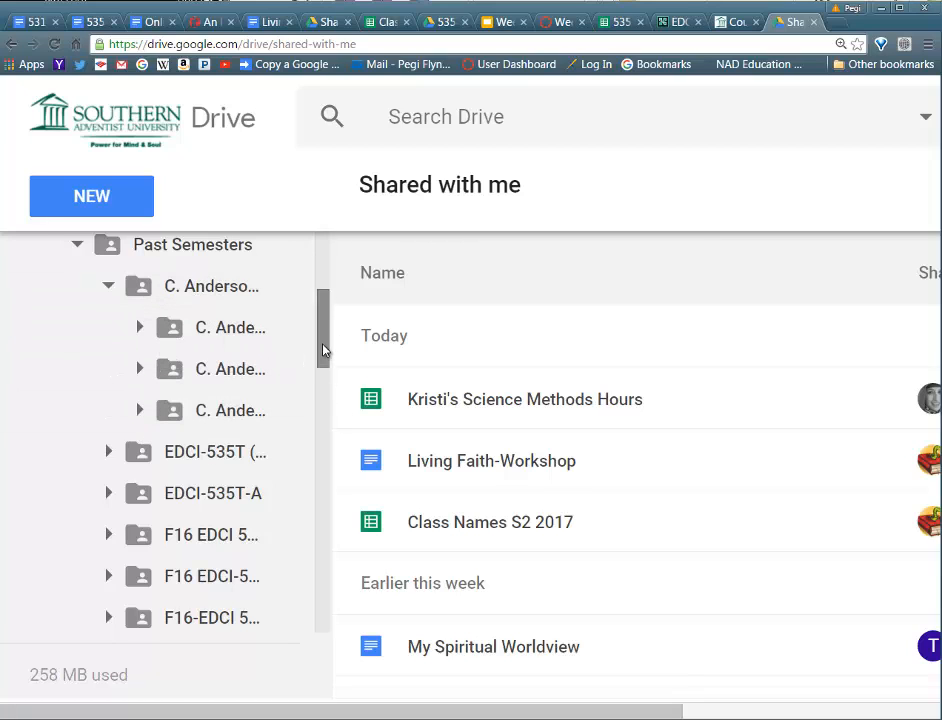
{"action": "left_click_drag", "start_coordinate": [321, 351], "coordinate": [322, 271]}
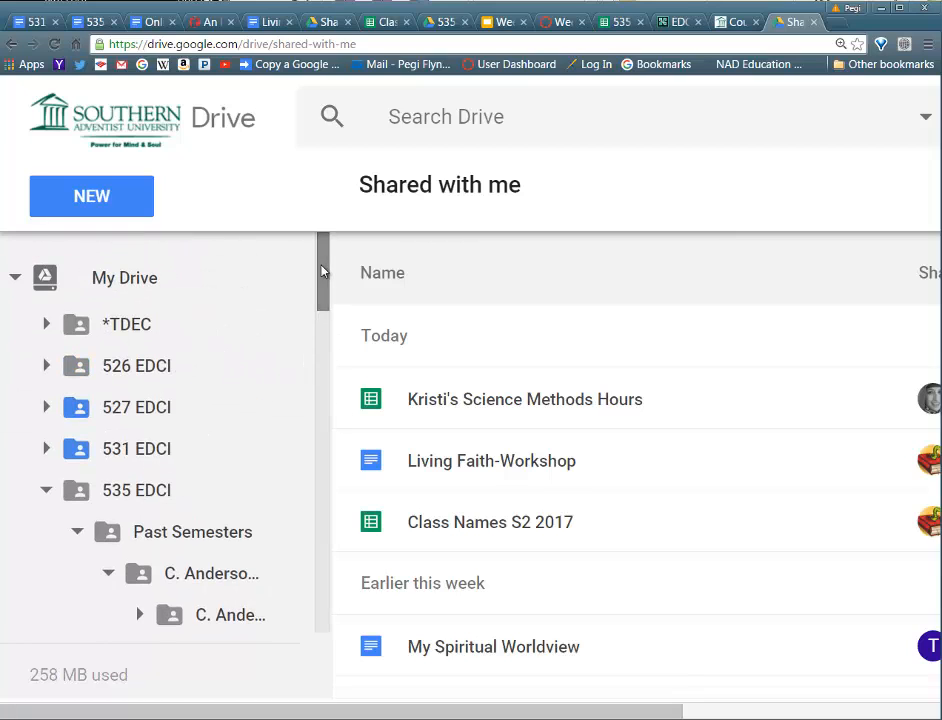
{"action": "left_click", "coordinate": [46, 491]}
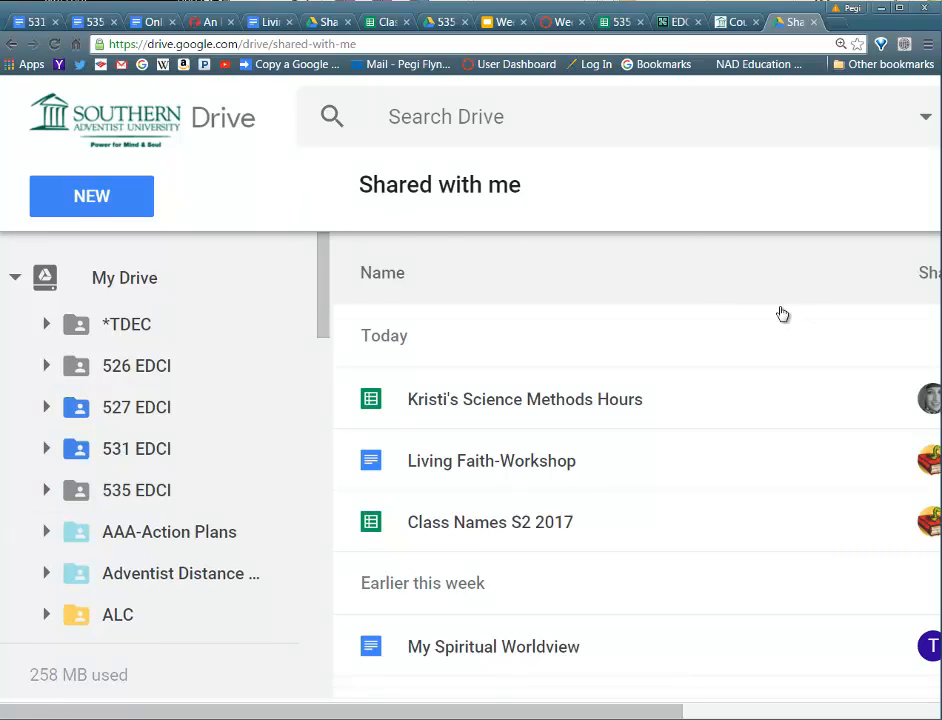